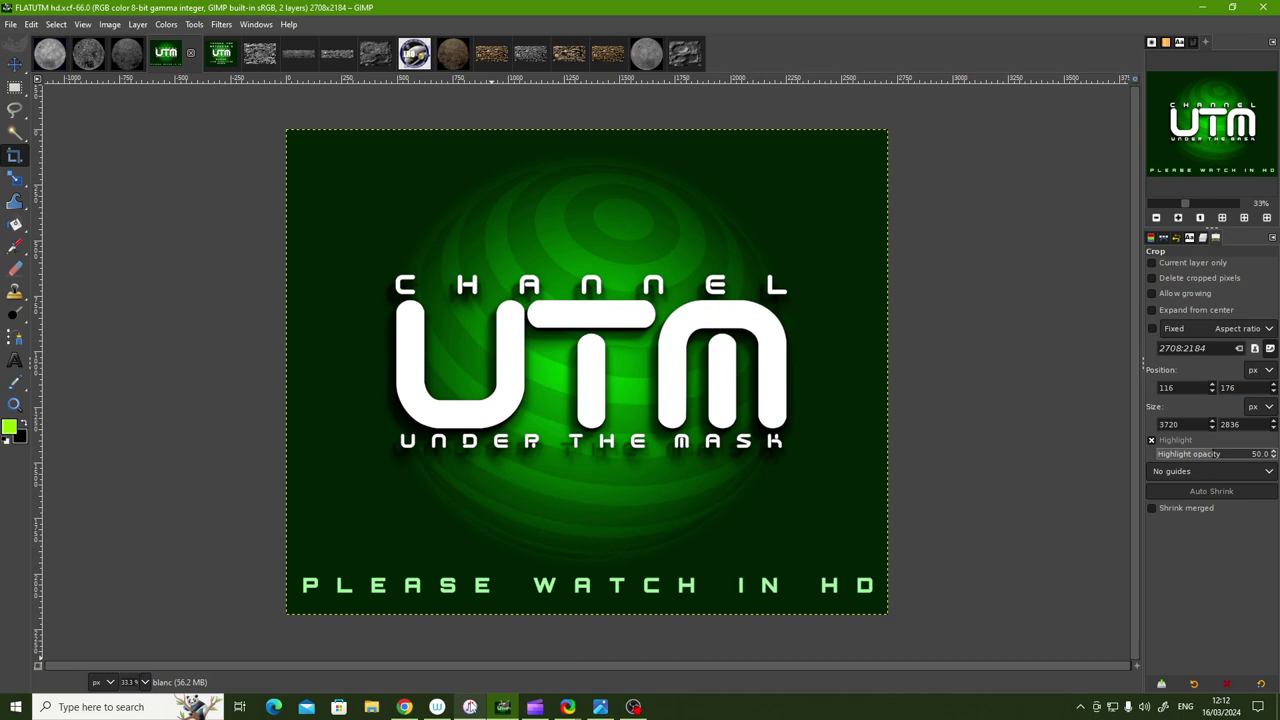
Switch to the Photos window showing lro_farside WORK 2 greyscale large 2016 bw large CROP.jpg and magnify the fine-textured area to 161%
mouse_move(470, 707)
left_click(470, 681)
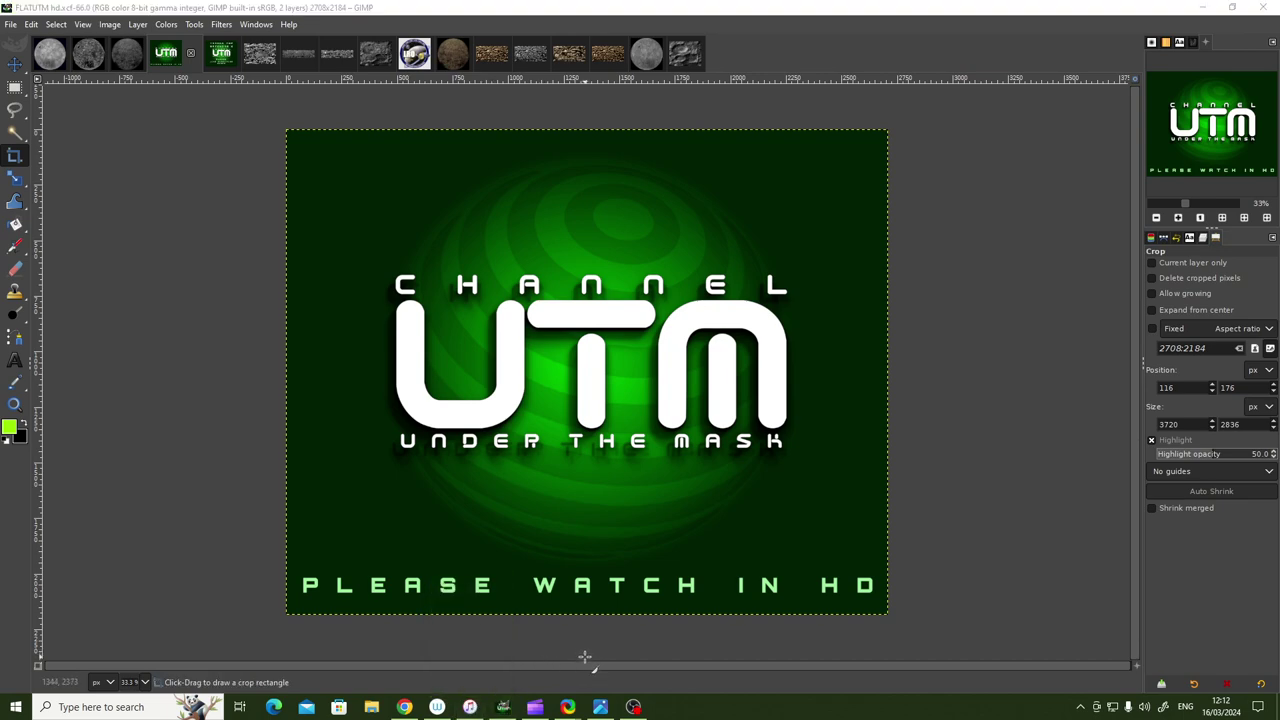
left_click(599, 707)
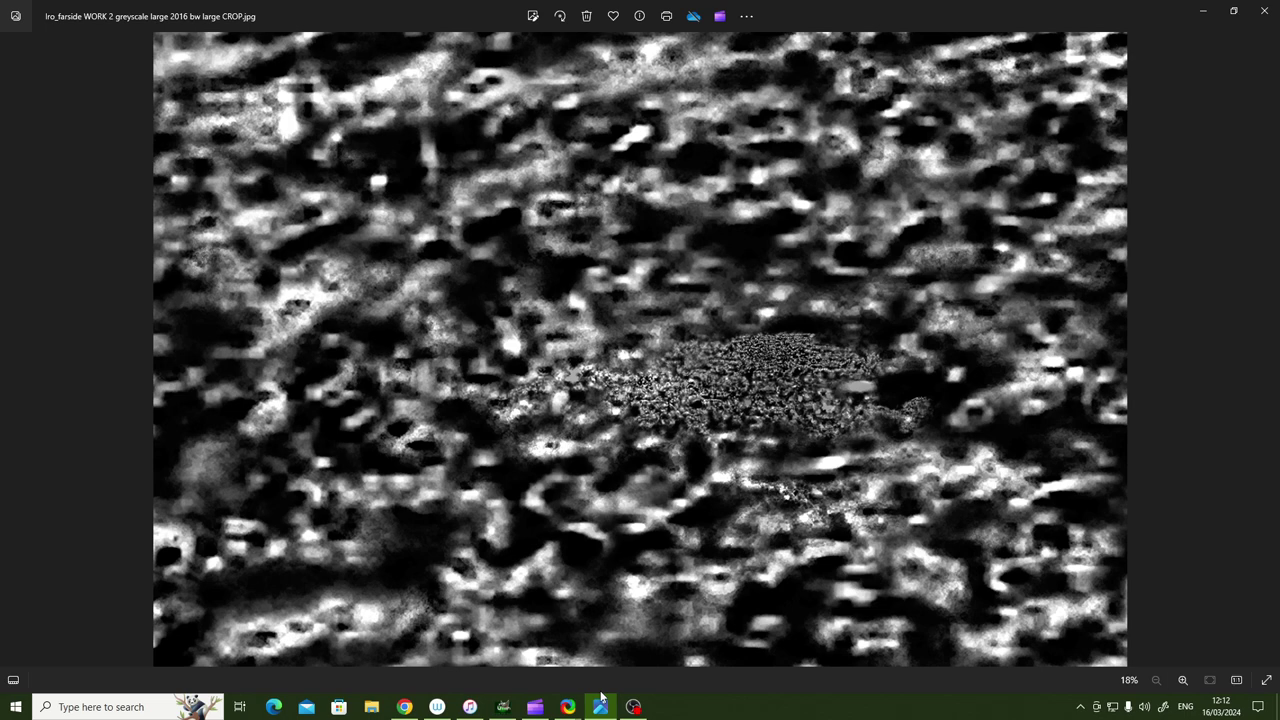
key("ctrl+plus")
key("ctrl+plus")
key("ctrl+plus")
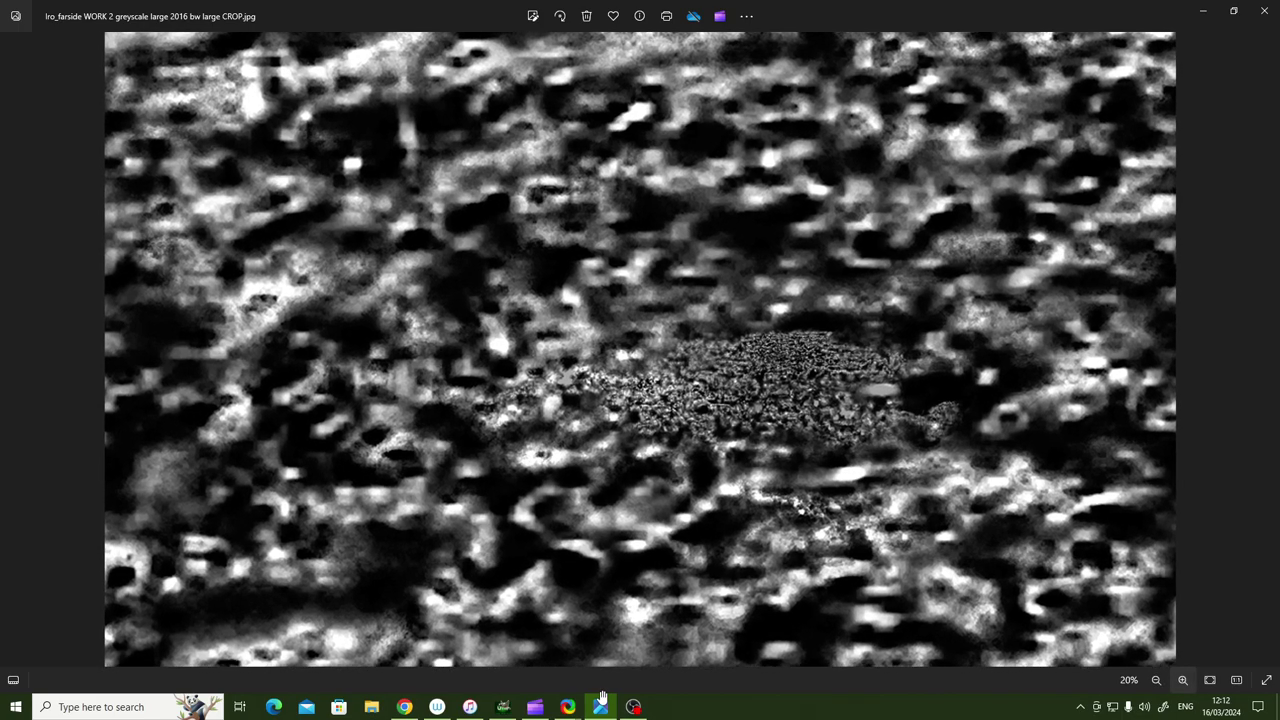
key("ctrl+plus")
key("ctrl+plus")
key("ctrl+plus")
key("ctrl+plus")
key("ctrl+plus")
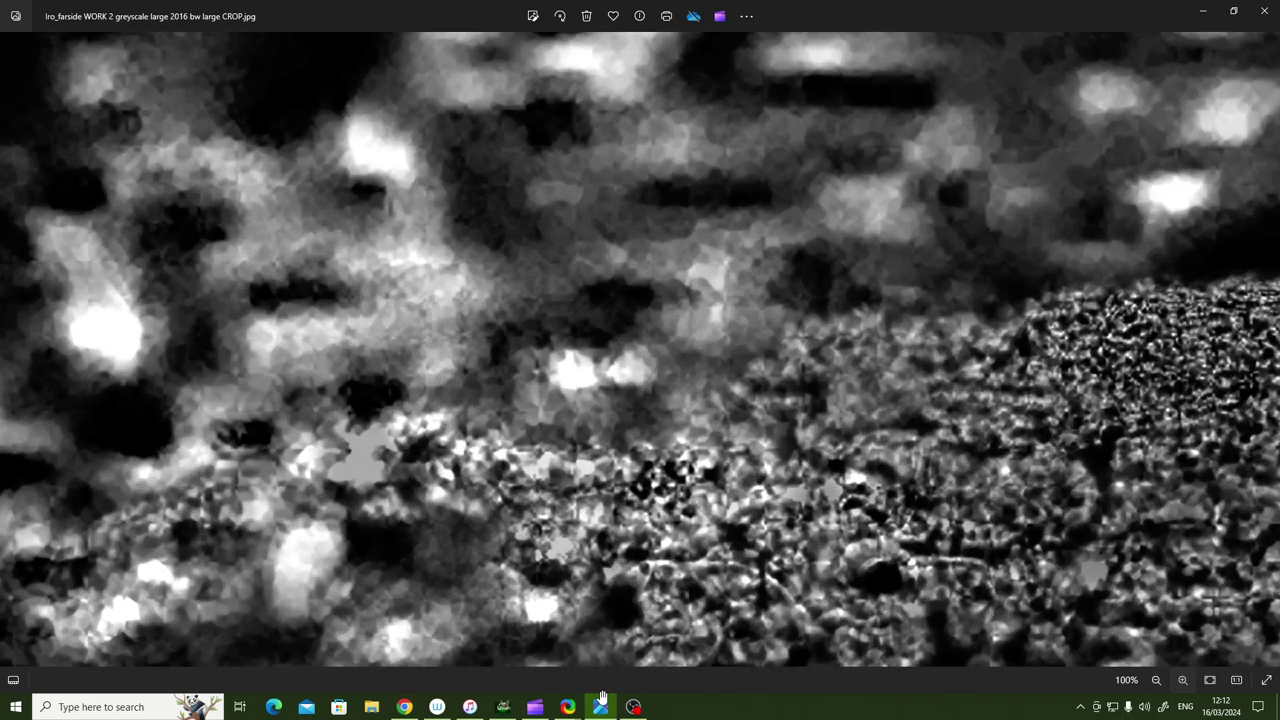
scroll(640, 349, "down", 5)
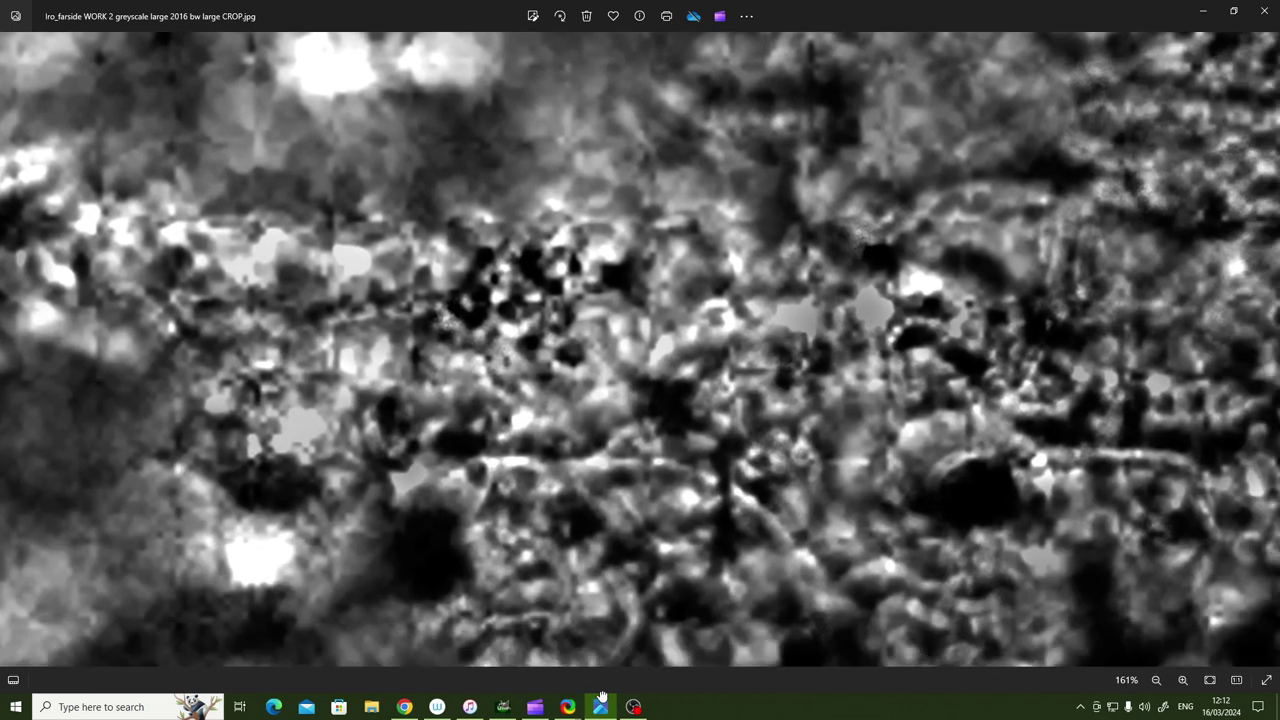
Examine the lower part of the fine-textured area from its western end eastward, and the dense mound above it, at 161%
scroll(640, 349, "up", 1)
scroll(640, 349, "up", 1)
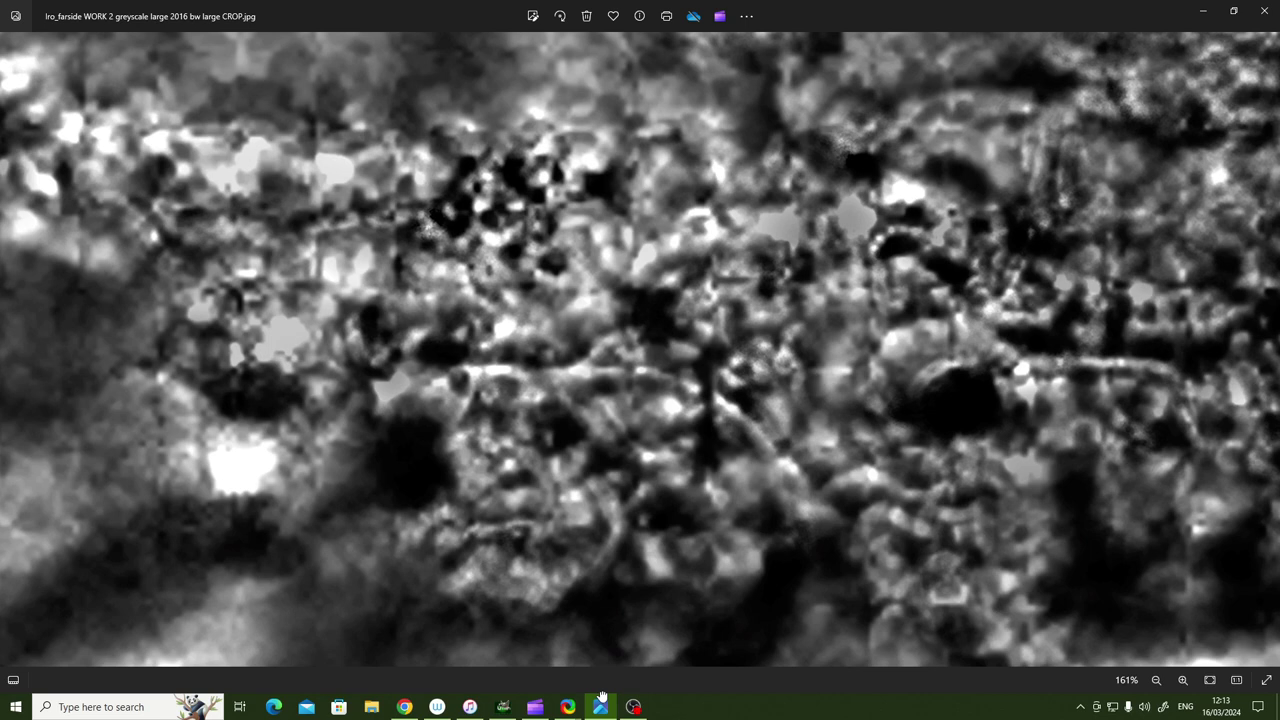
scroll(640, 349, "down", 2)
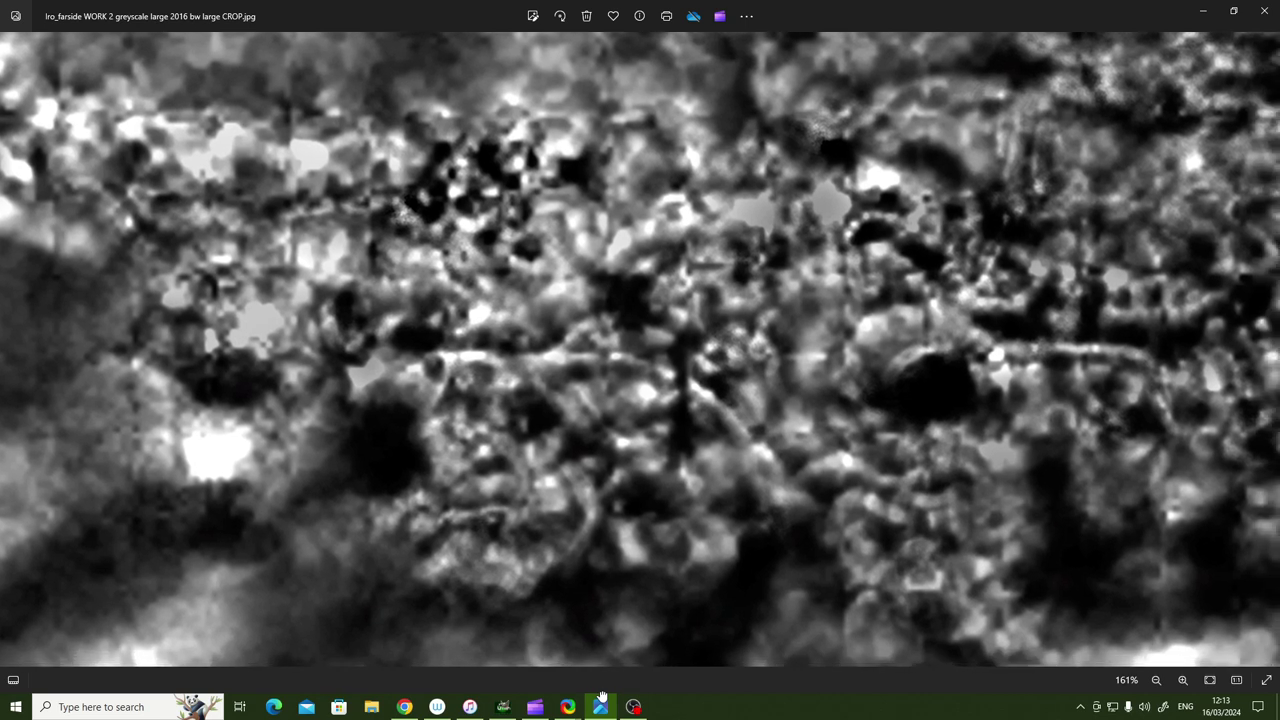
key("Right")
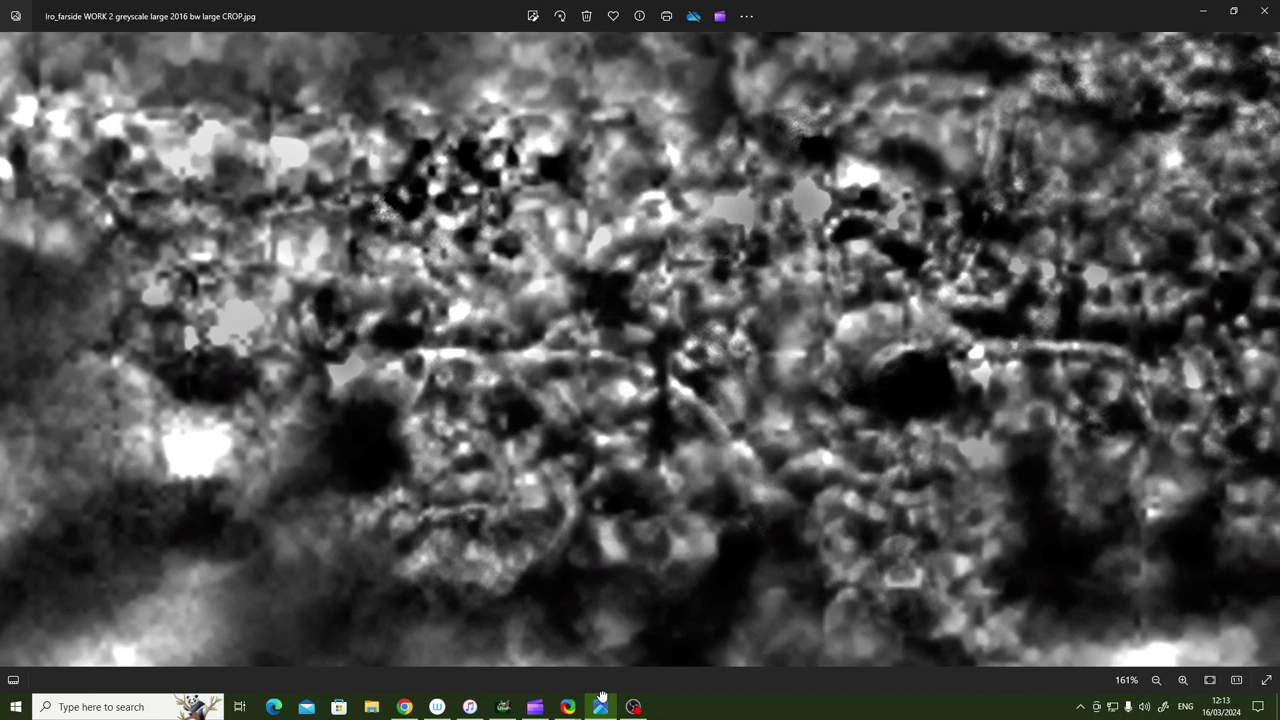
key("Right")
key("Down")
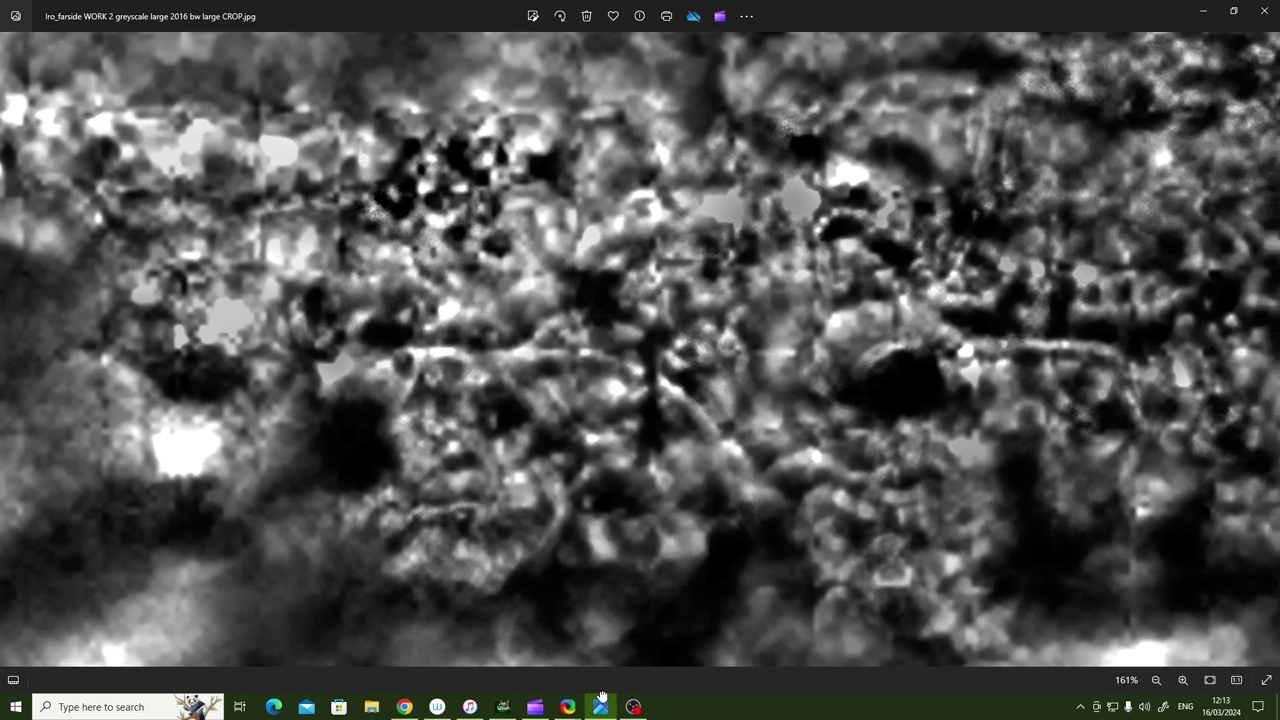
key("Right")
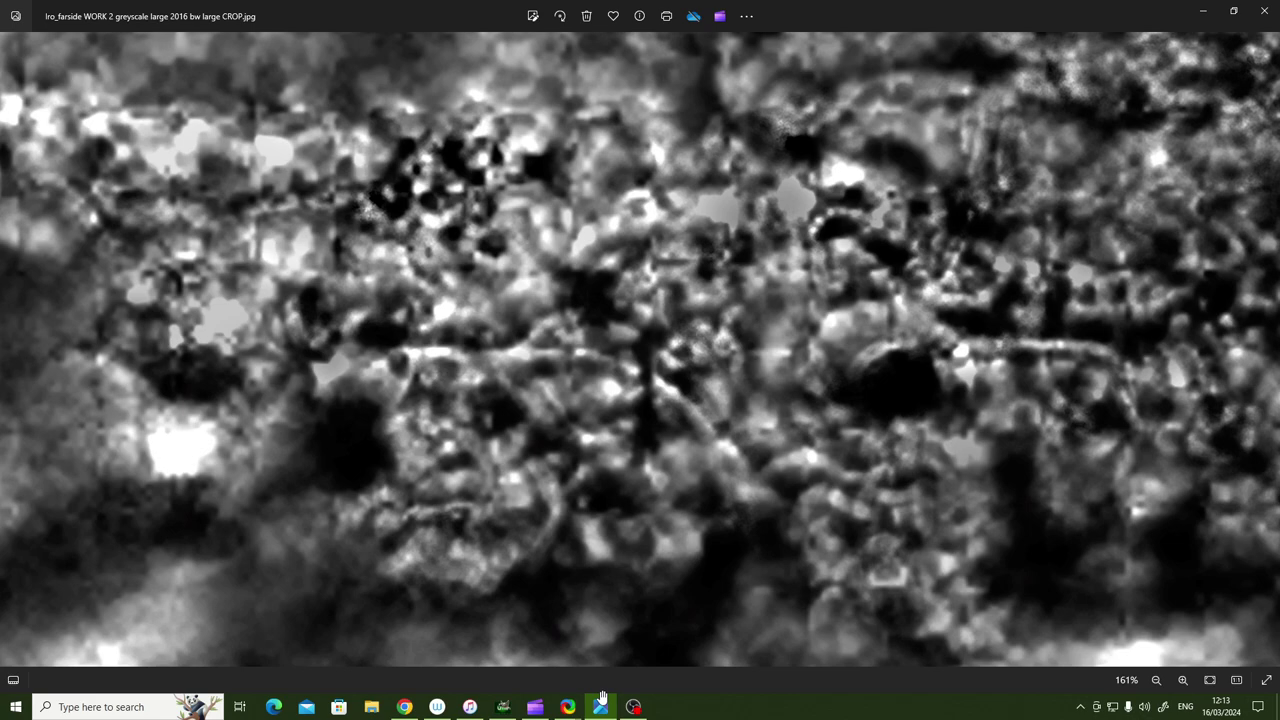
key("Right")
key("Right")
key("Right")
key("Right")
key("Right")
key("Right")
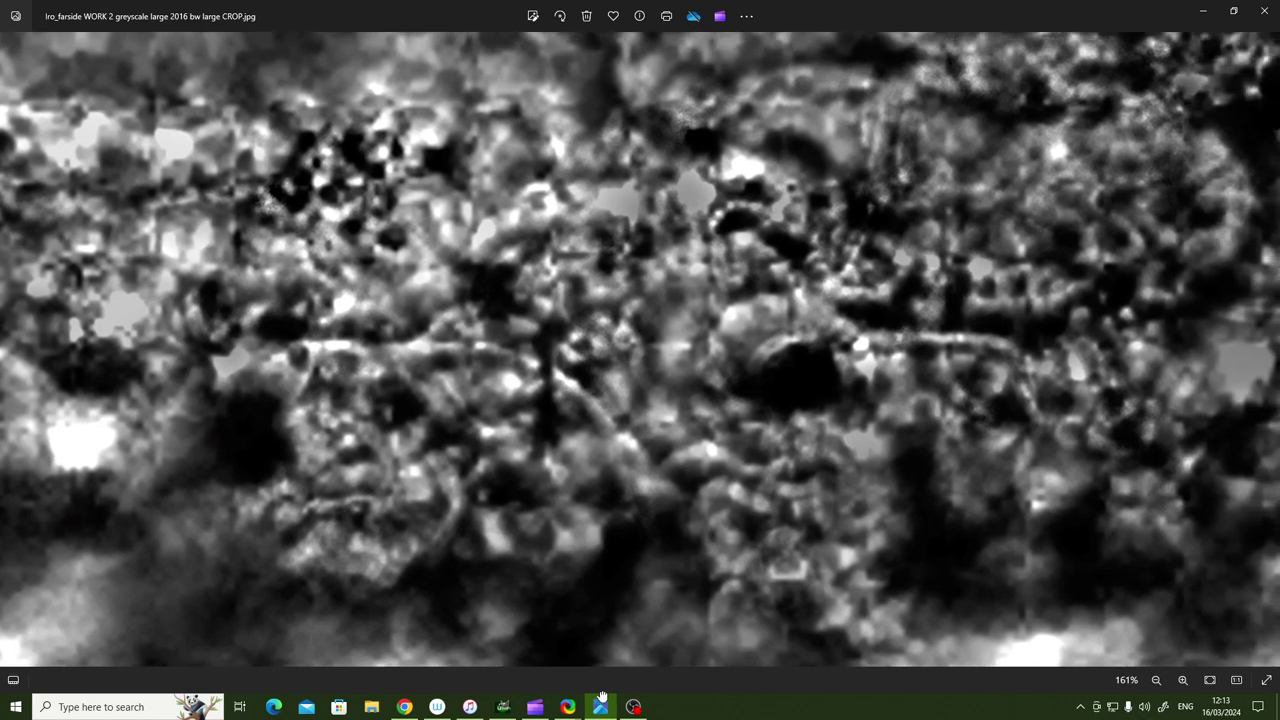
key("Right")
key("Right")
key("Right")
key("Up")
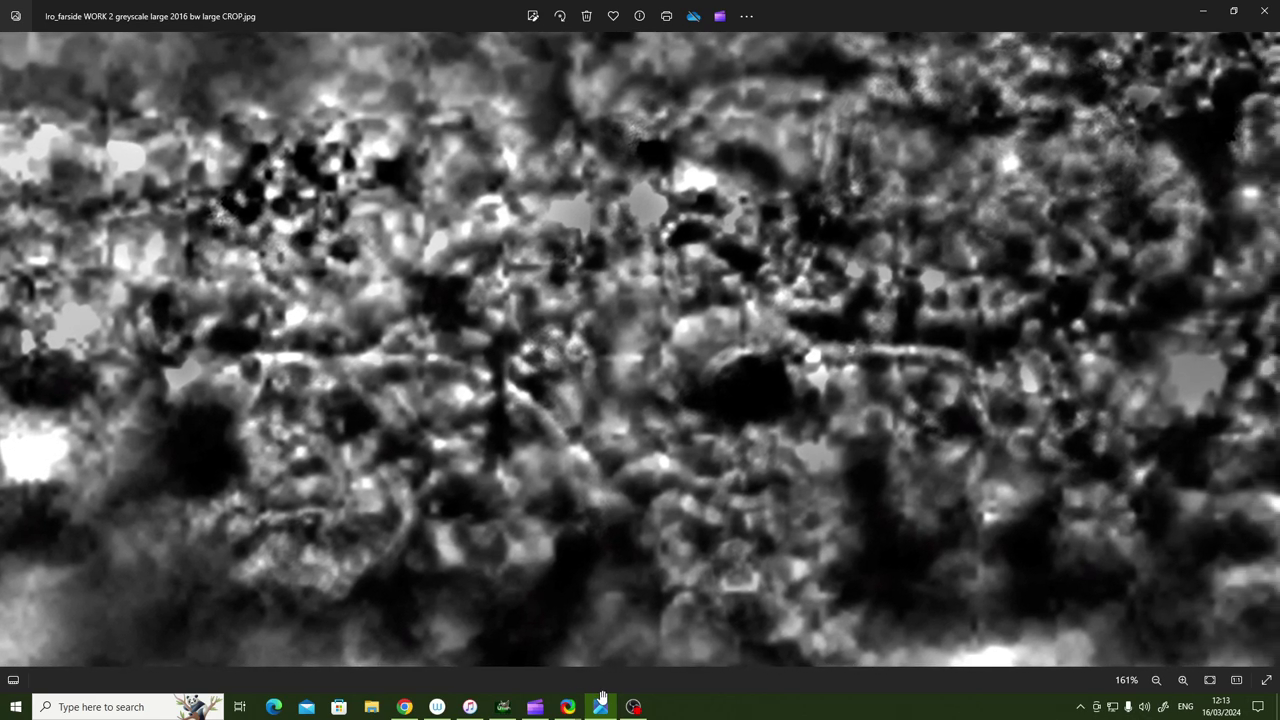
key("Right")
key("Right")
key("Right")
key("Right")
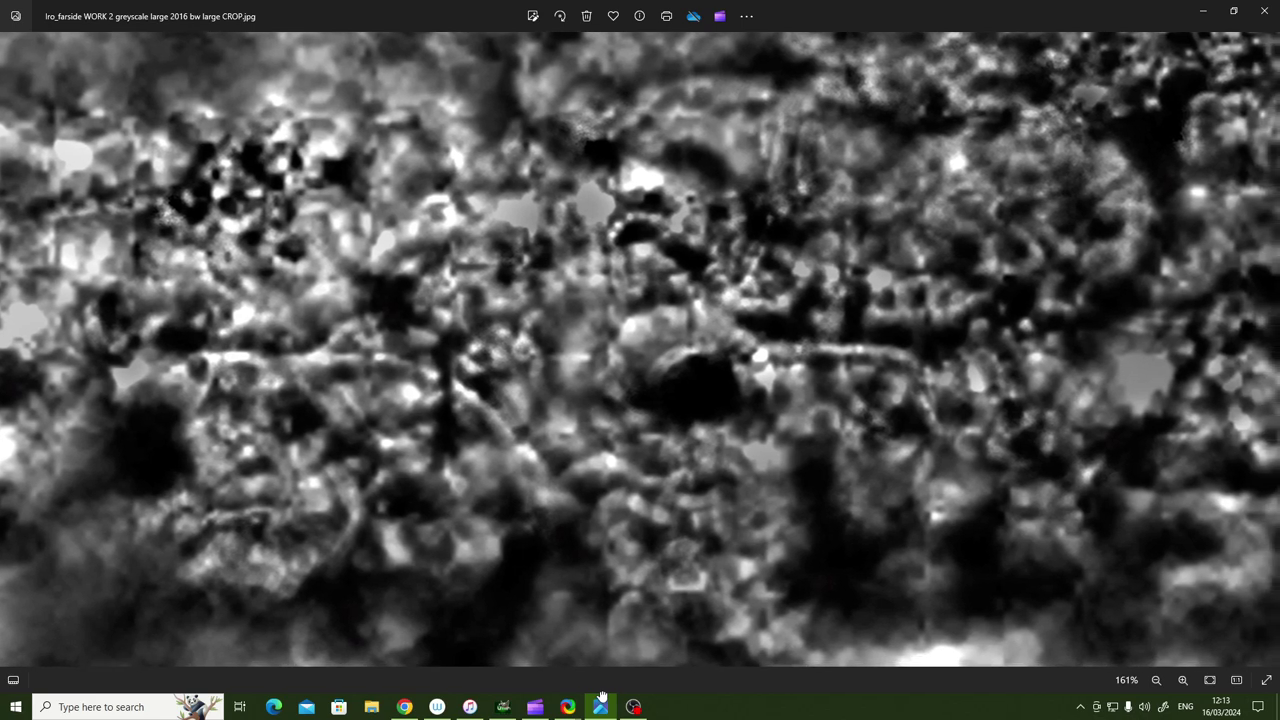
key("Right")
key("Right")
key("Right")
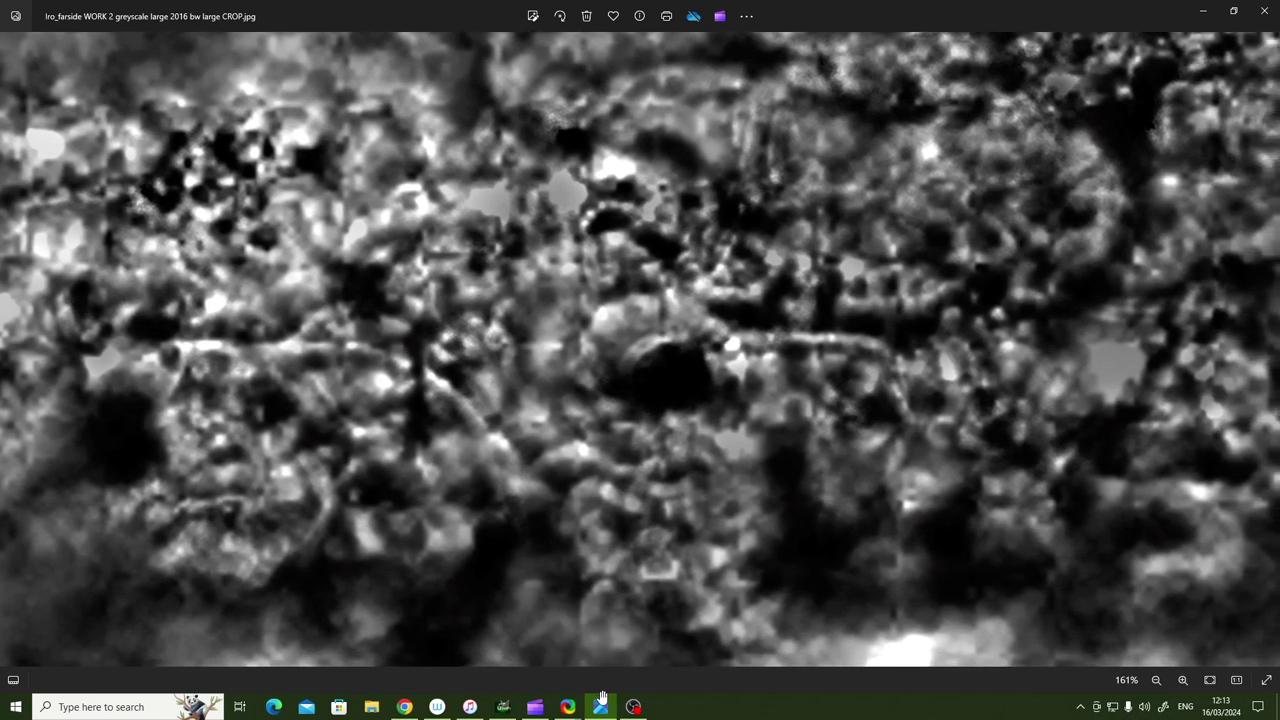
key("Right")
key("Right")
key("Right")
key("Right")
key("Right")
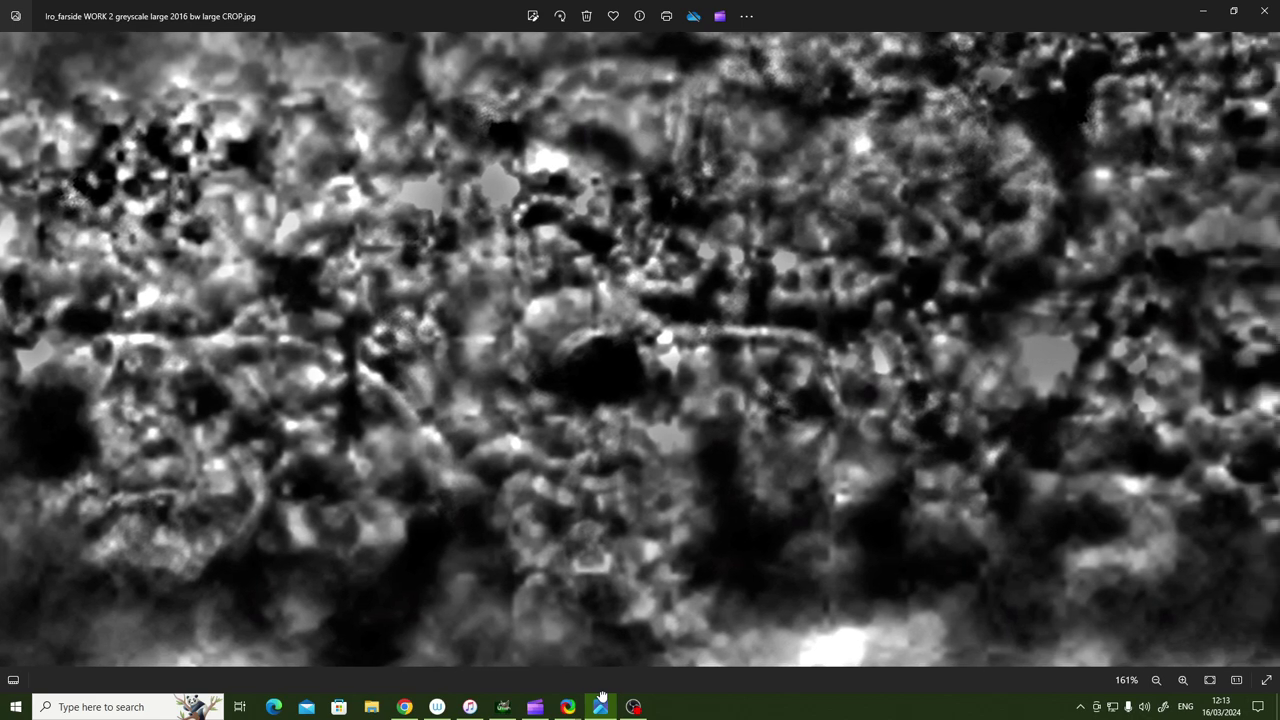
key("Right")
key("Right")
key("Right")
key("Right")
key("Right")
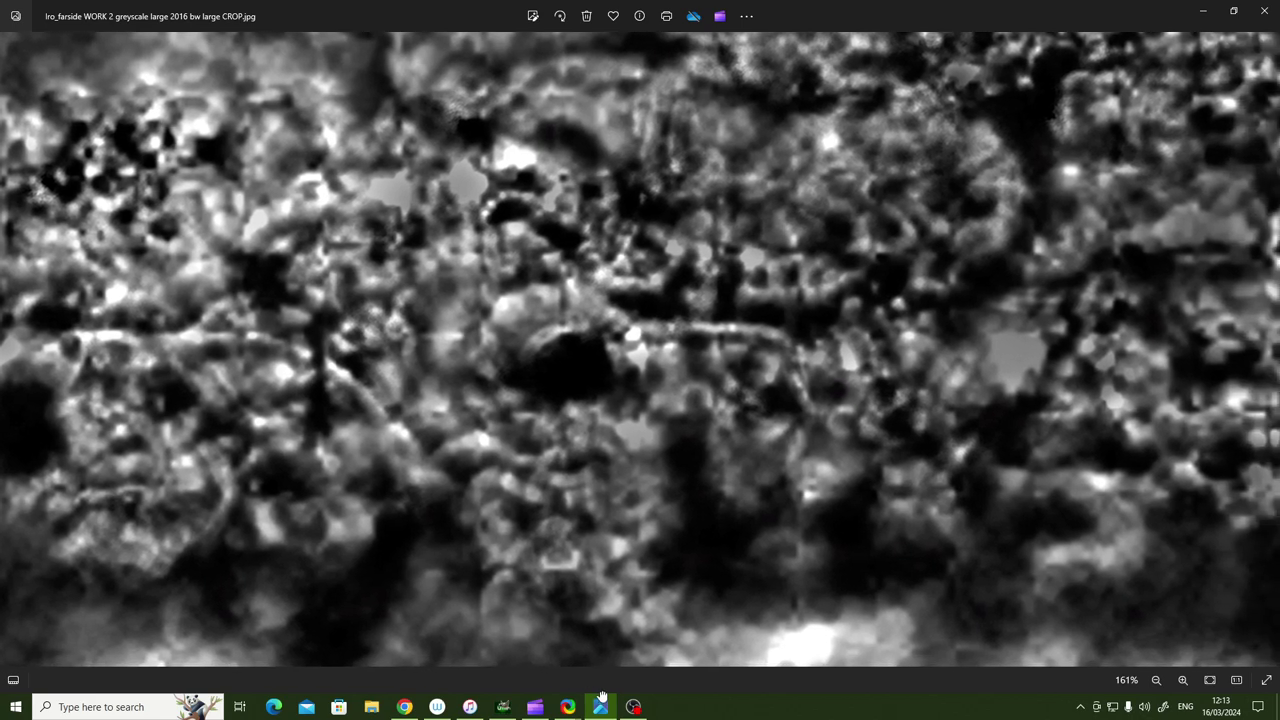
key("Right")
key("Right")
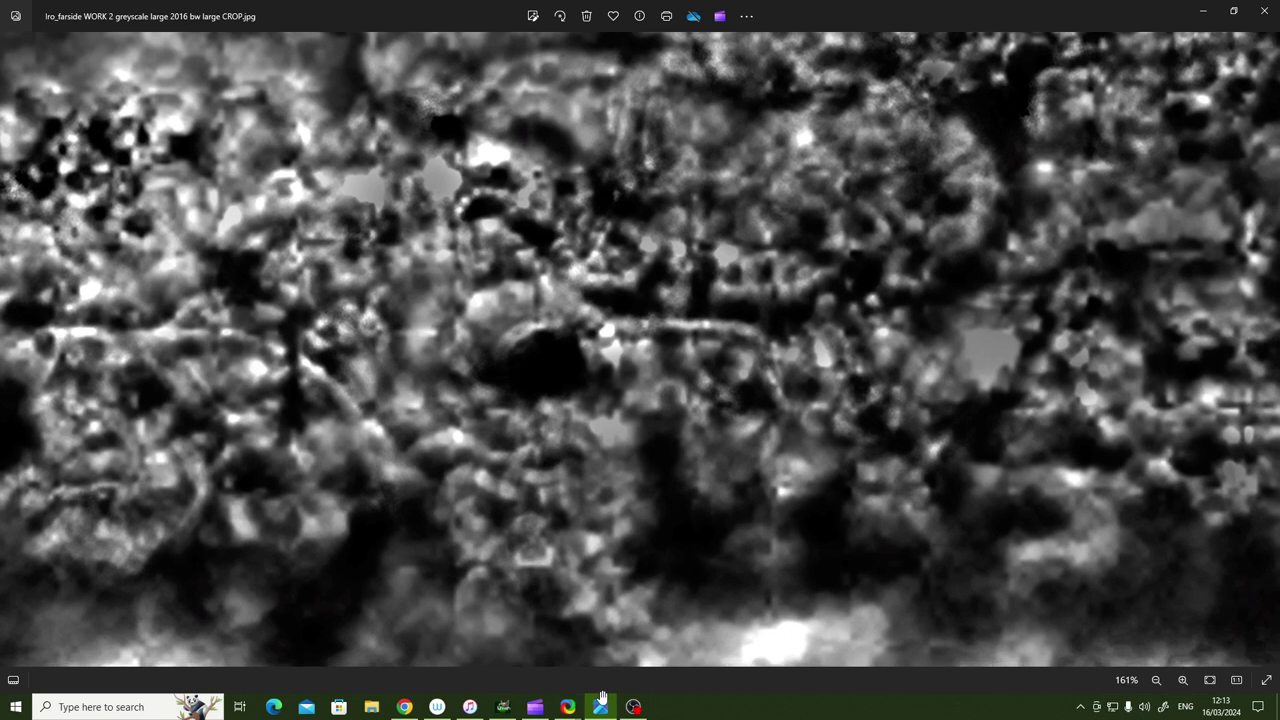
key("Right")
key("Right")
key("Right")
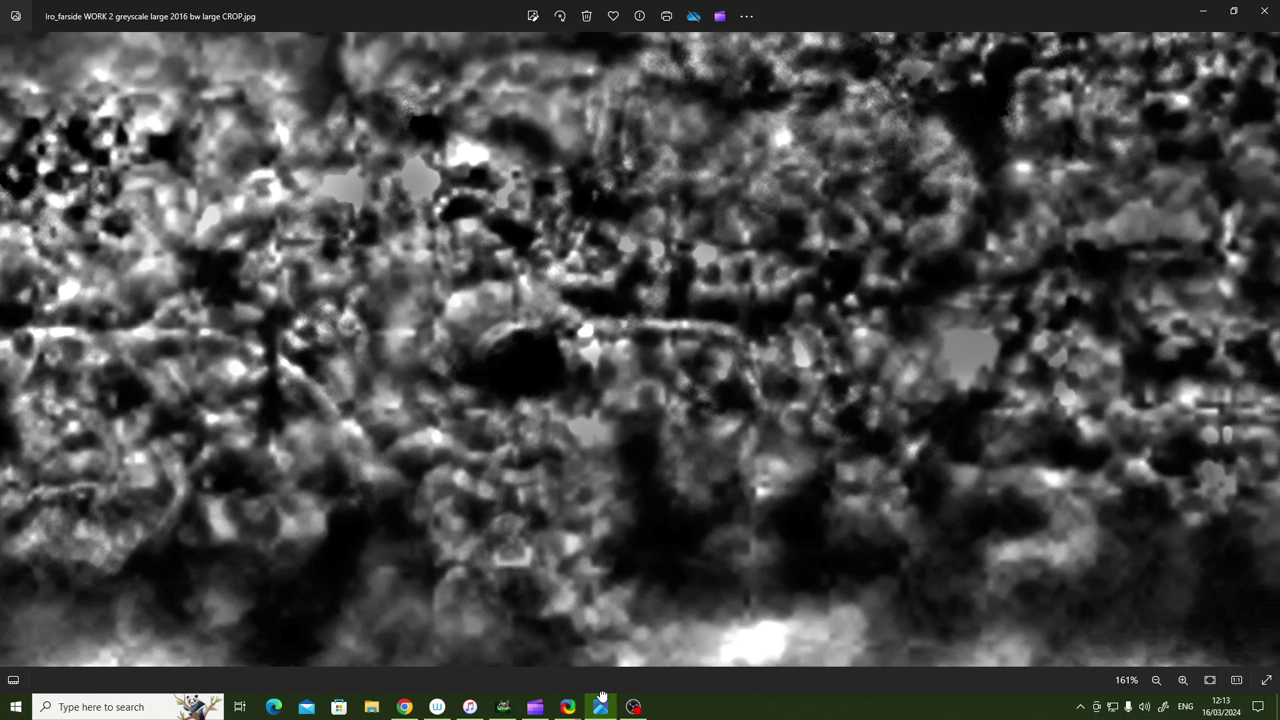
key("Right")
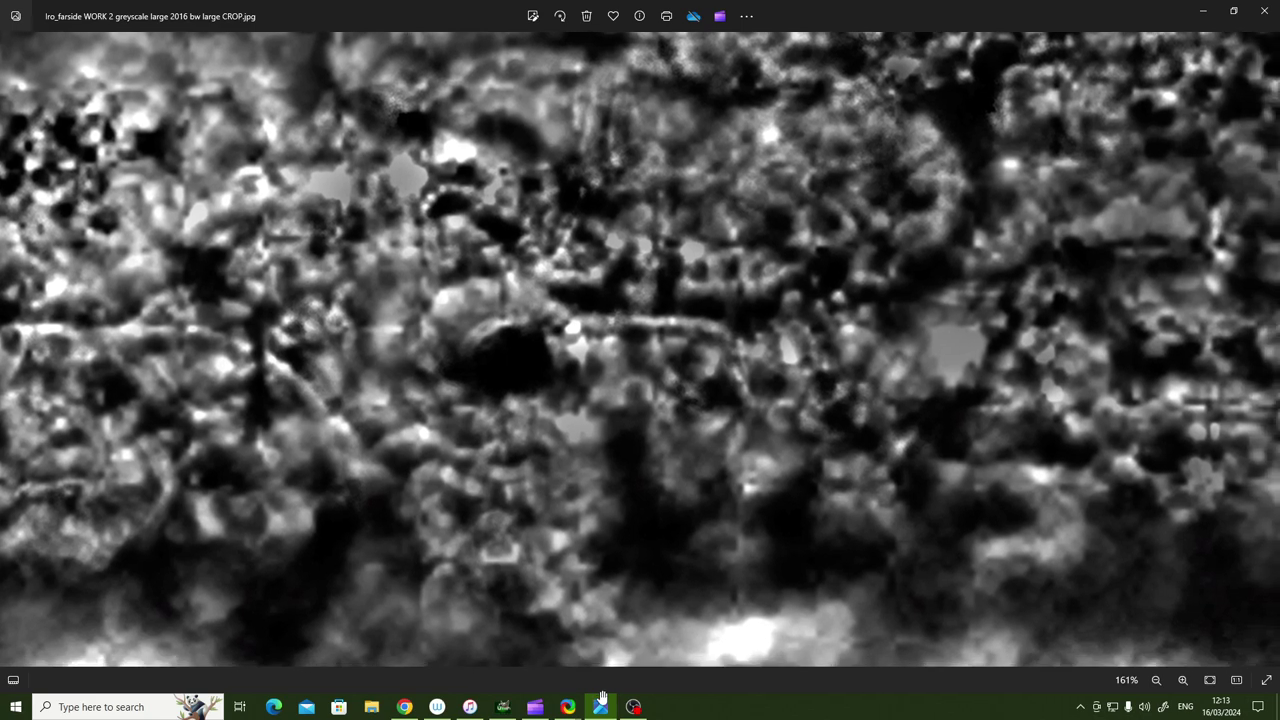
key("Right")
key("Right")
key("Right")
key("Right")
key("Right")
key("Right")
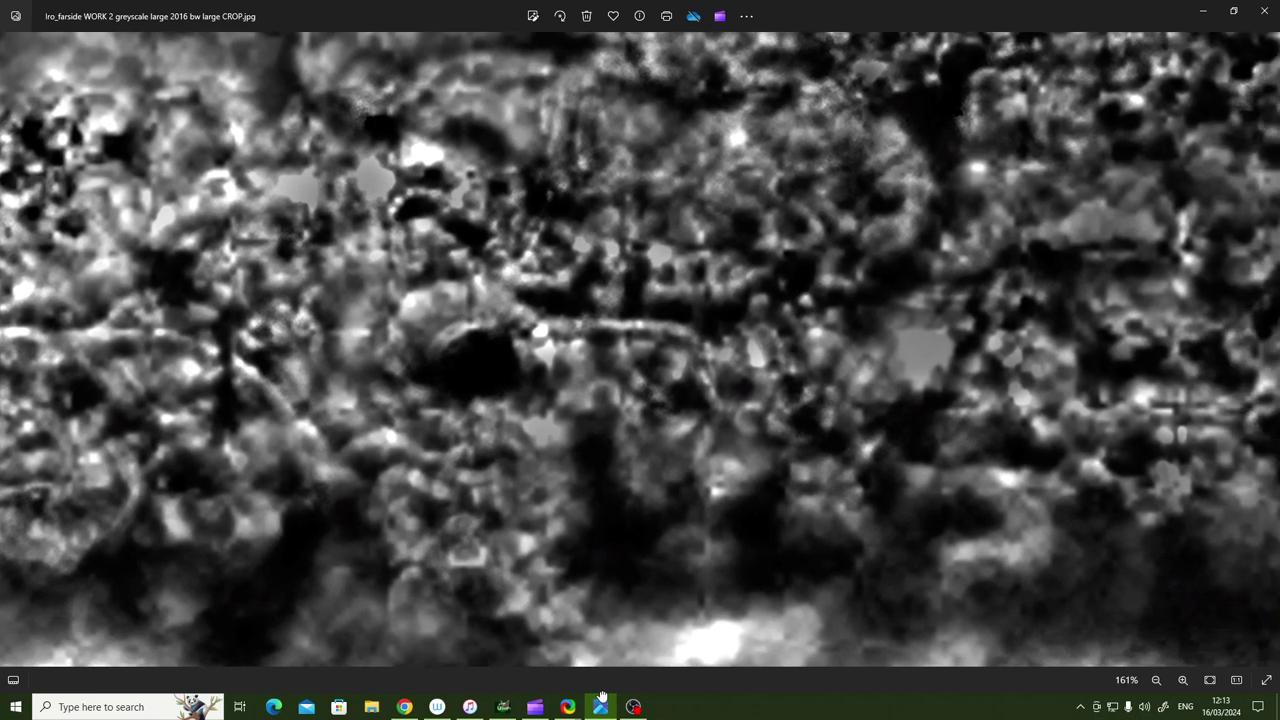
key("Right")
key("Right")
key("Right")
key("Right")
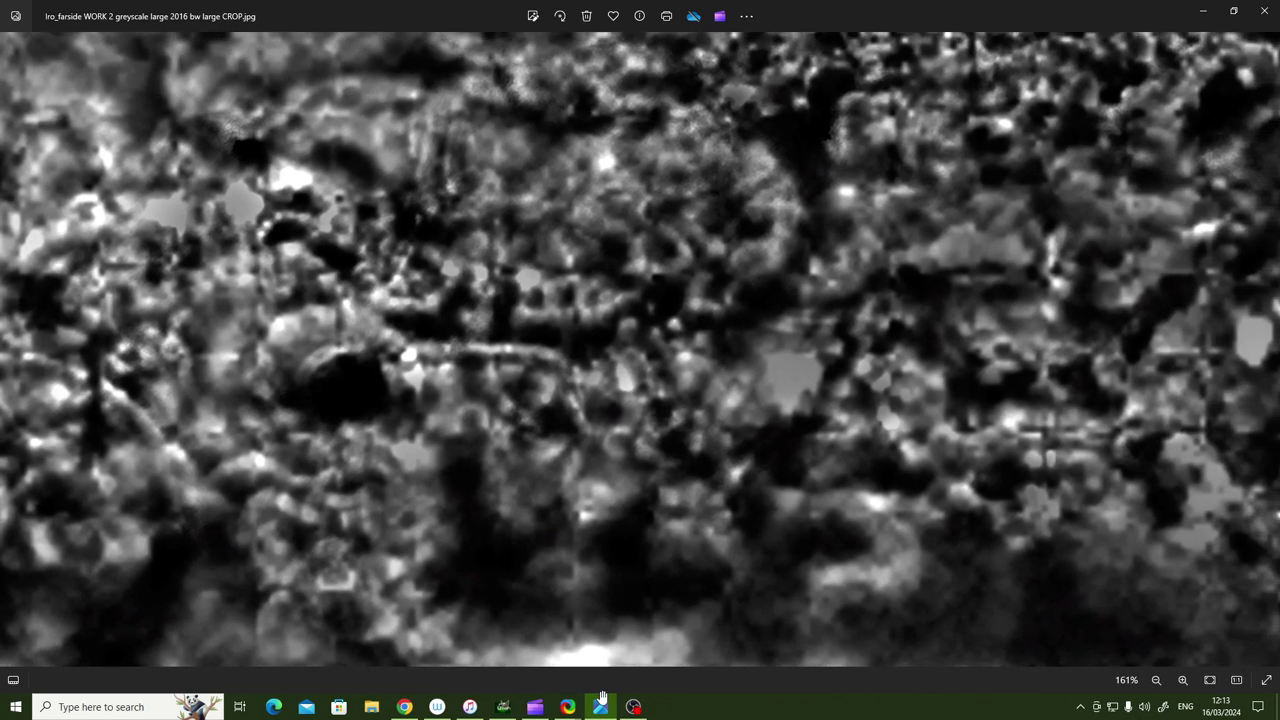
key("Right")
key("Right")
key("Right")
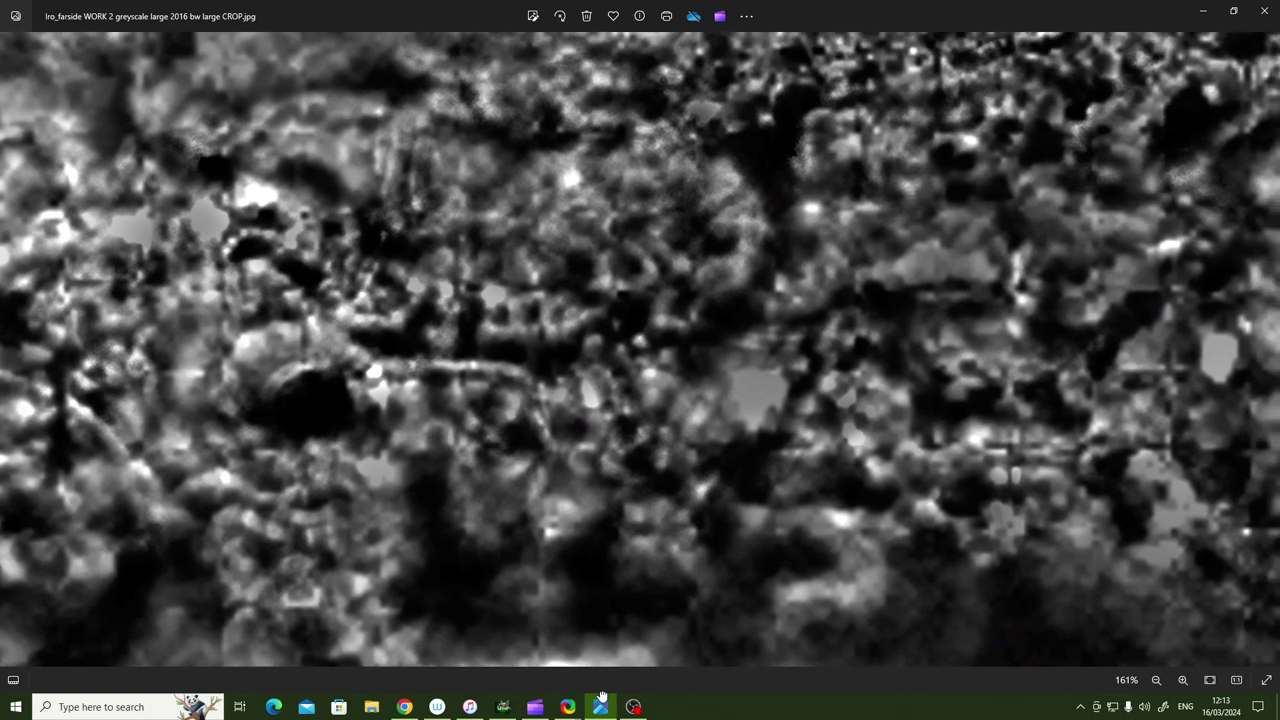
key("Right")
key("Right")
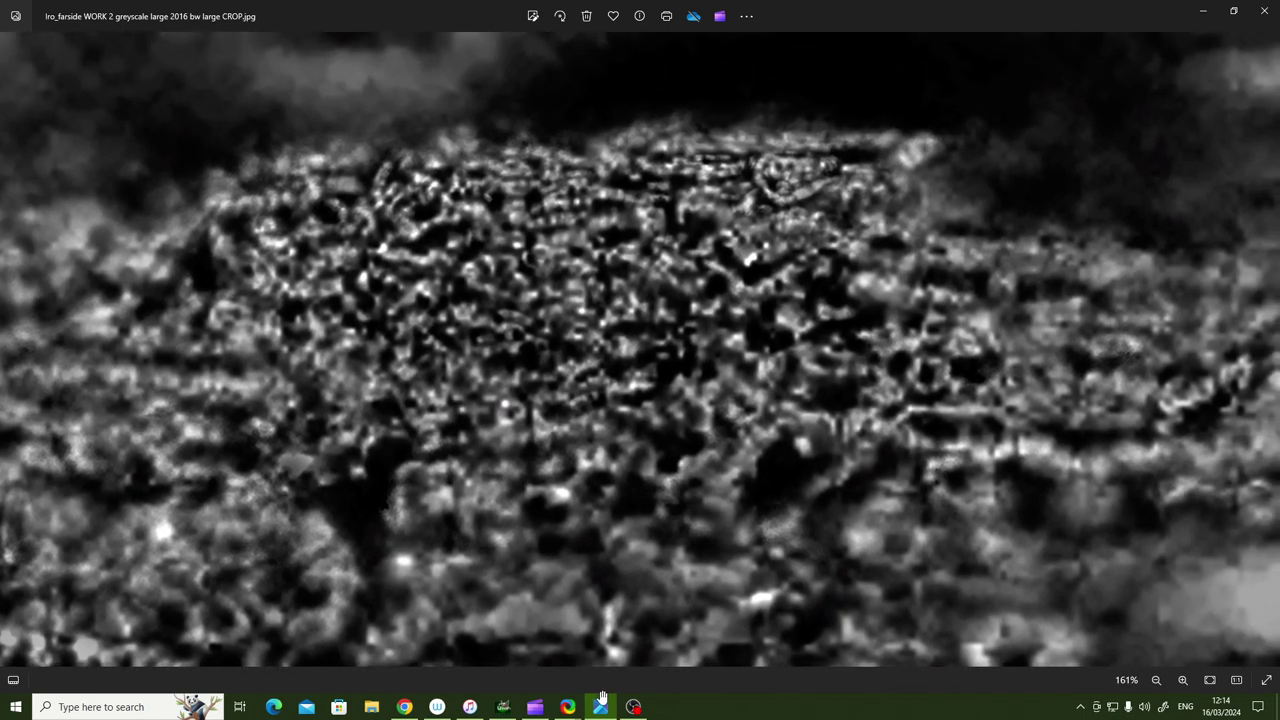
Examine the upper edge and western side of the dense textured mound at 313% magnification
key("ctrl+plus")
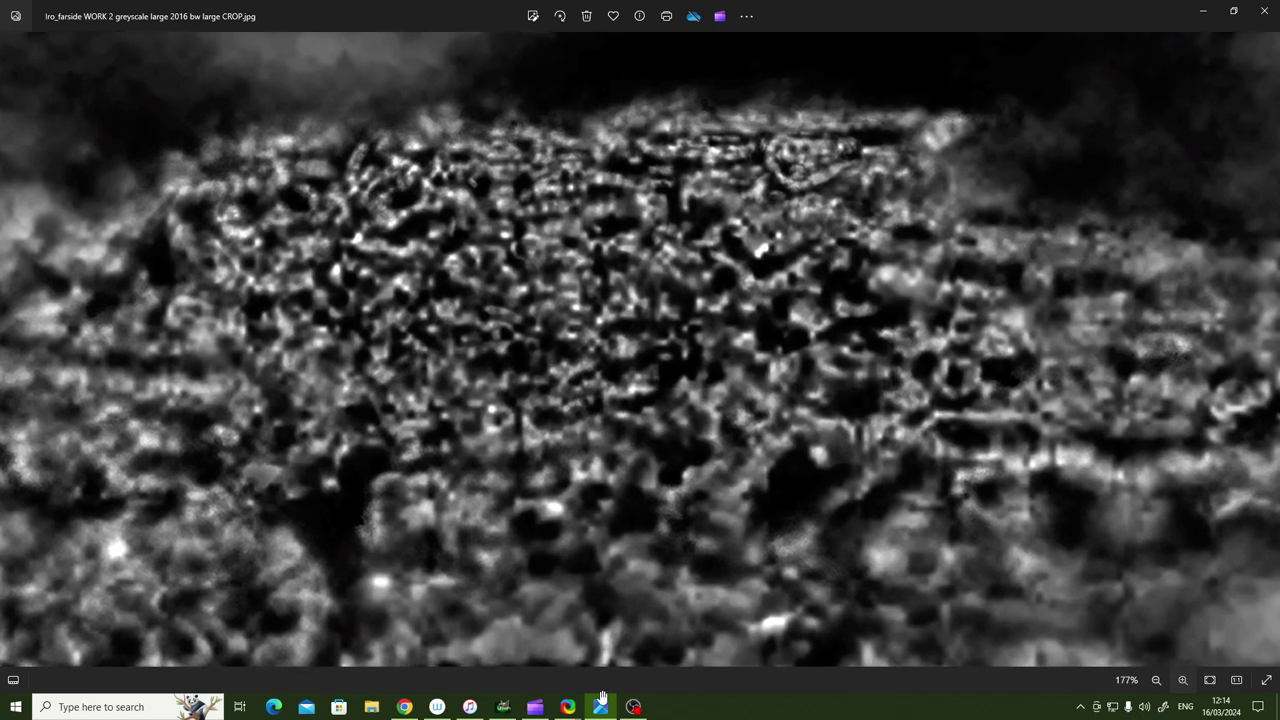
key("ctrl+plus")
key("ctrl+plus")
key("ctrl+plus")
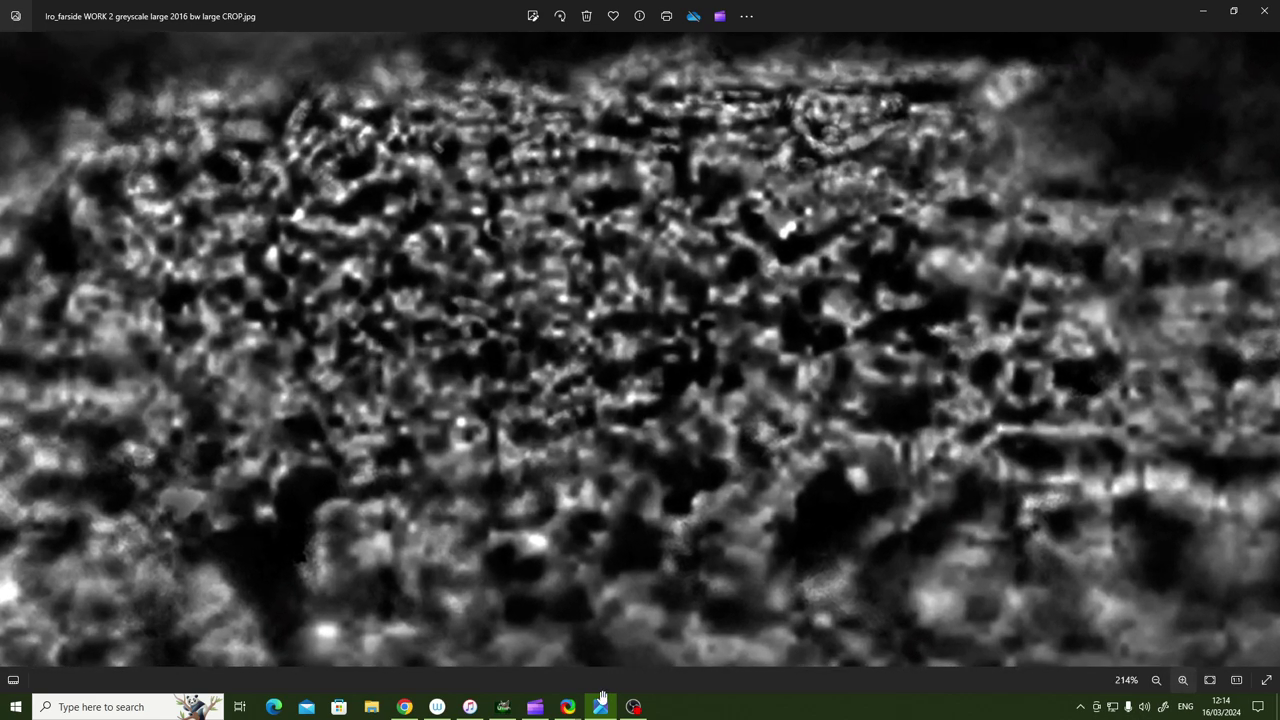
key("ctrl+plus")
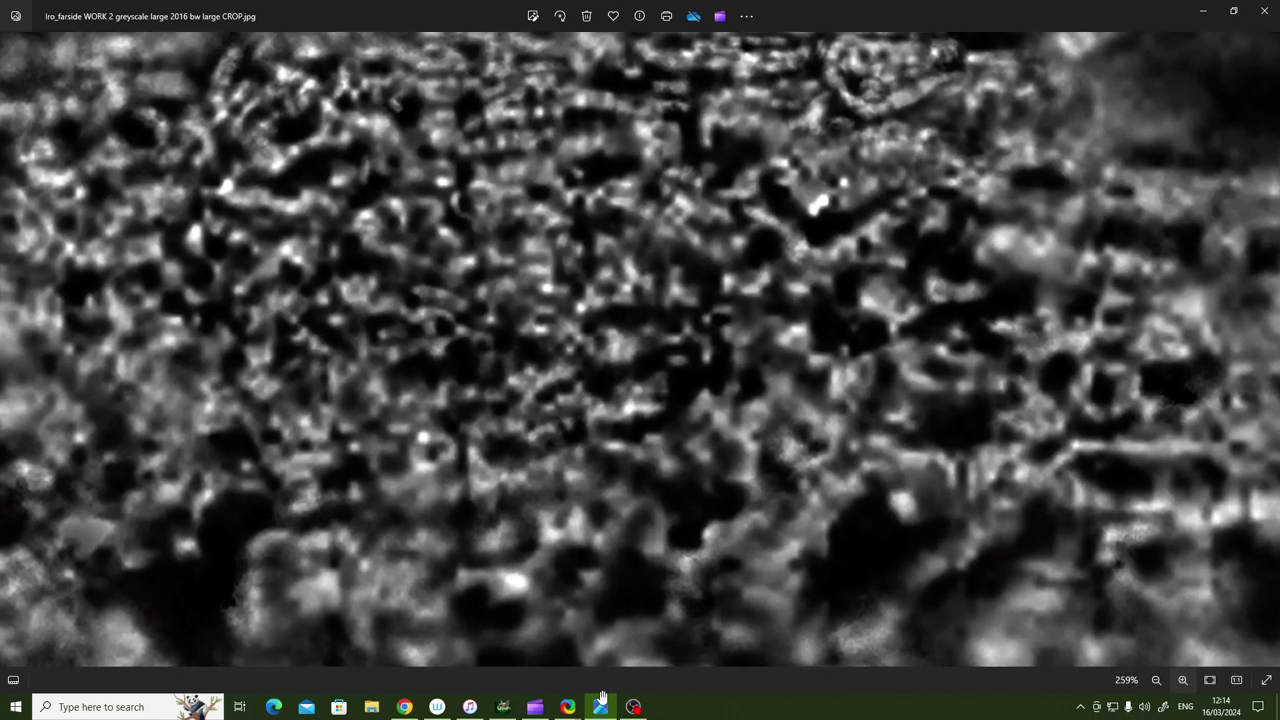
key("ctrl+plus")
key("ctrl+plus")
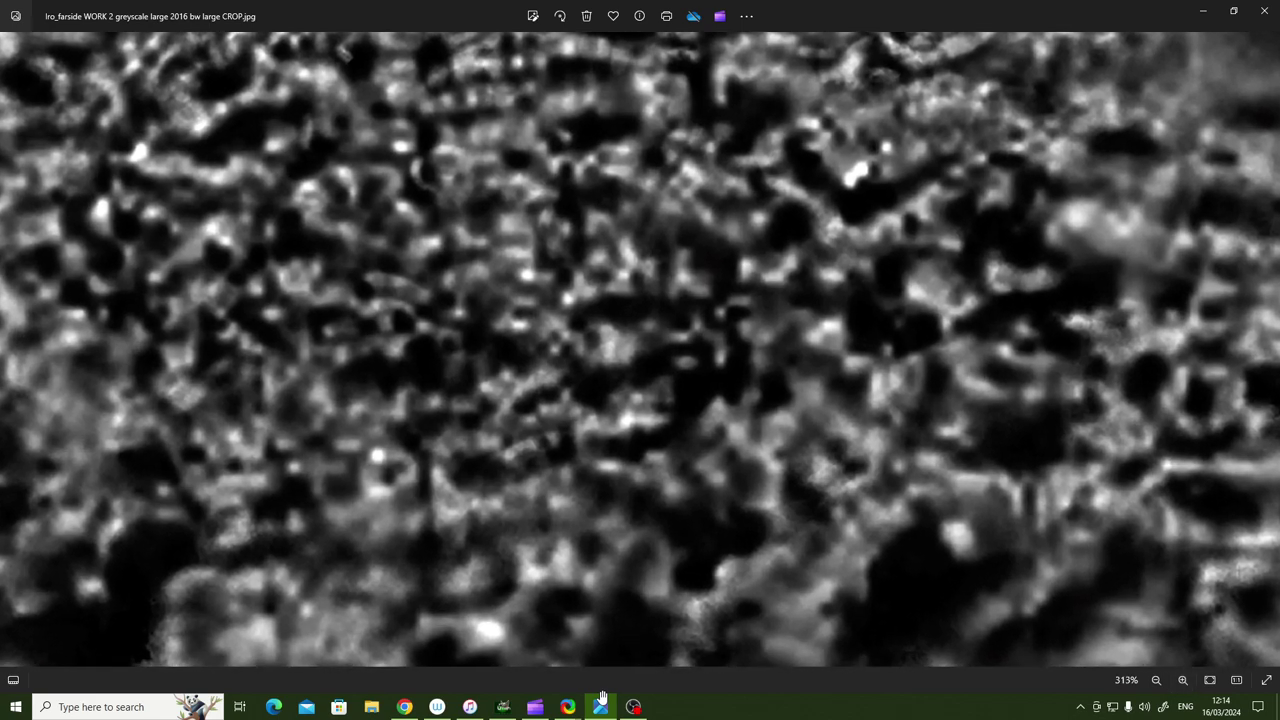
scroll(602, 696, "up", 3)
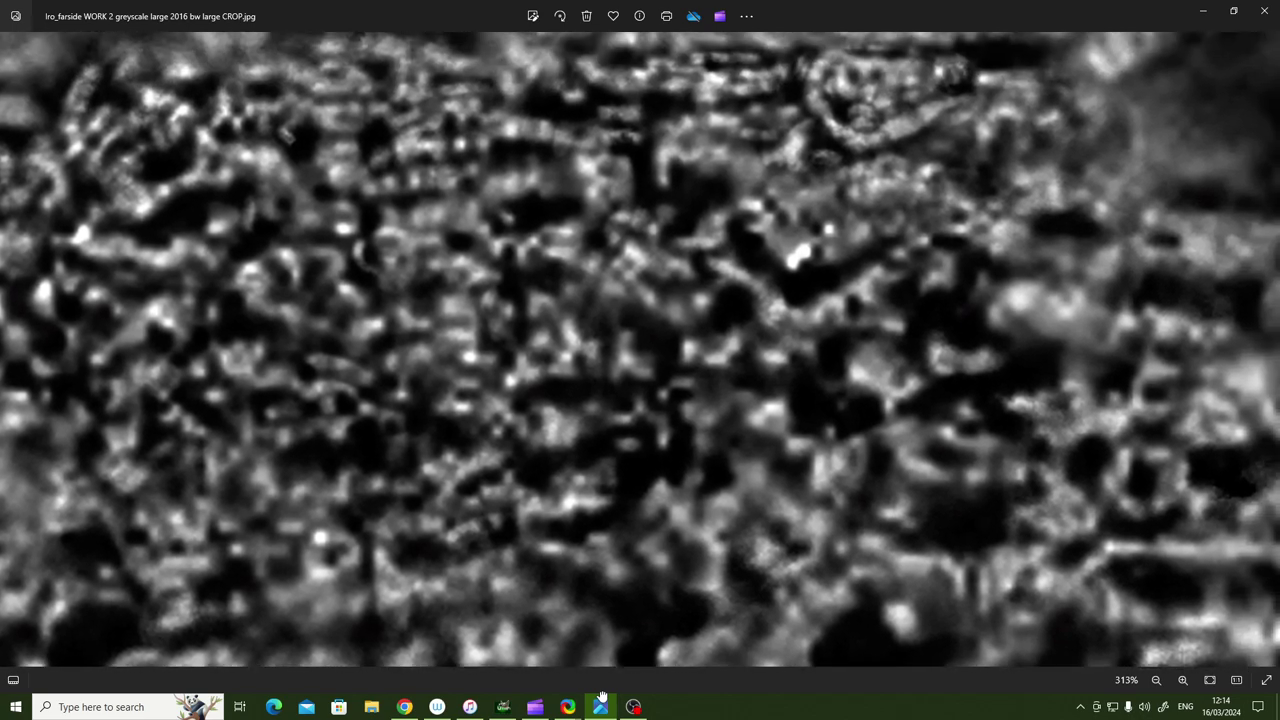
scroll(602, 696, "up", 1)
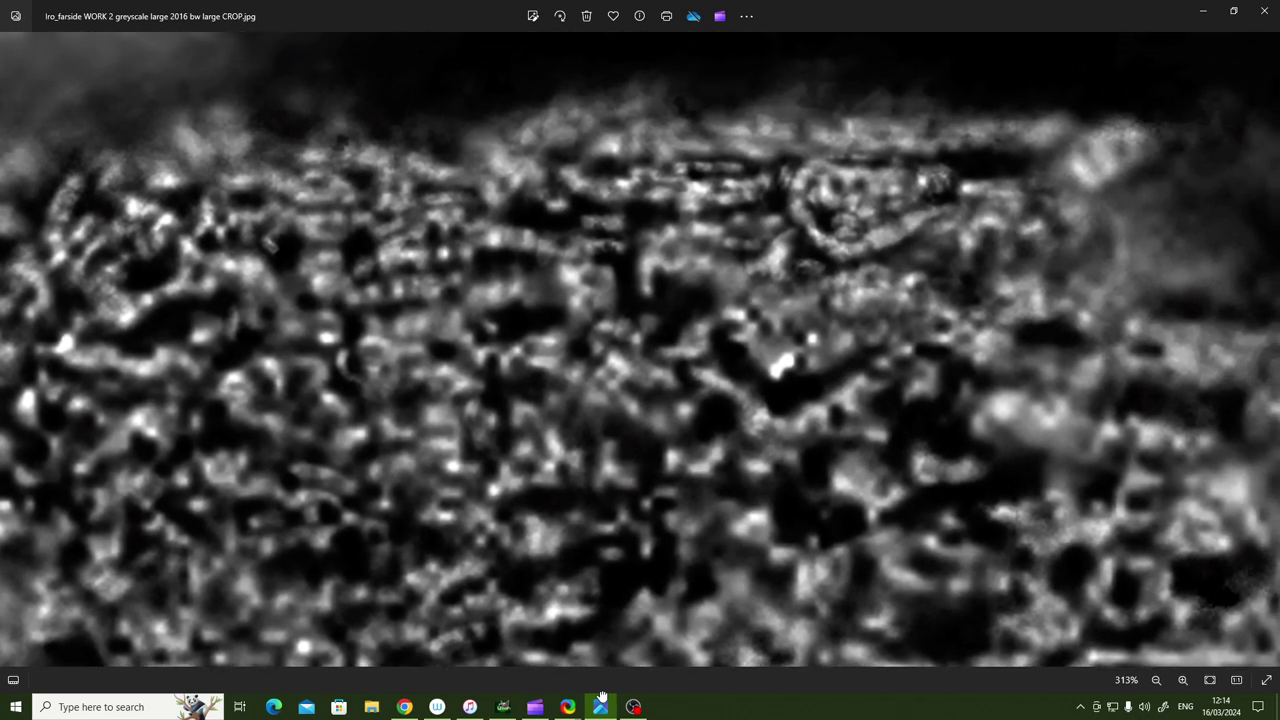
scroll(602, 696, "left", 1)
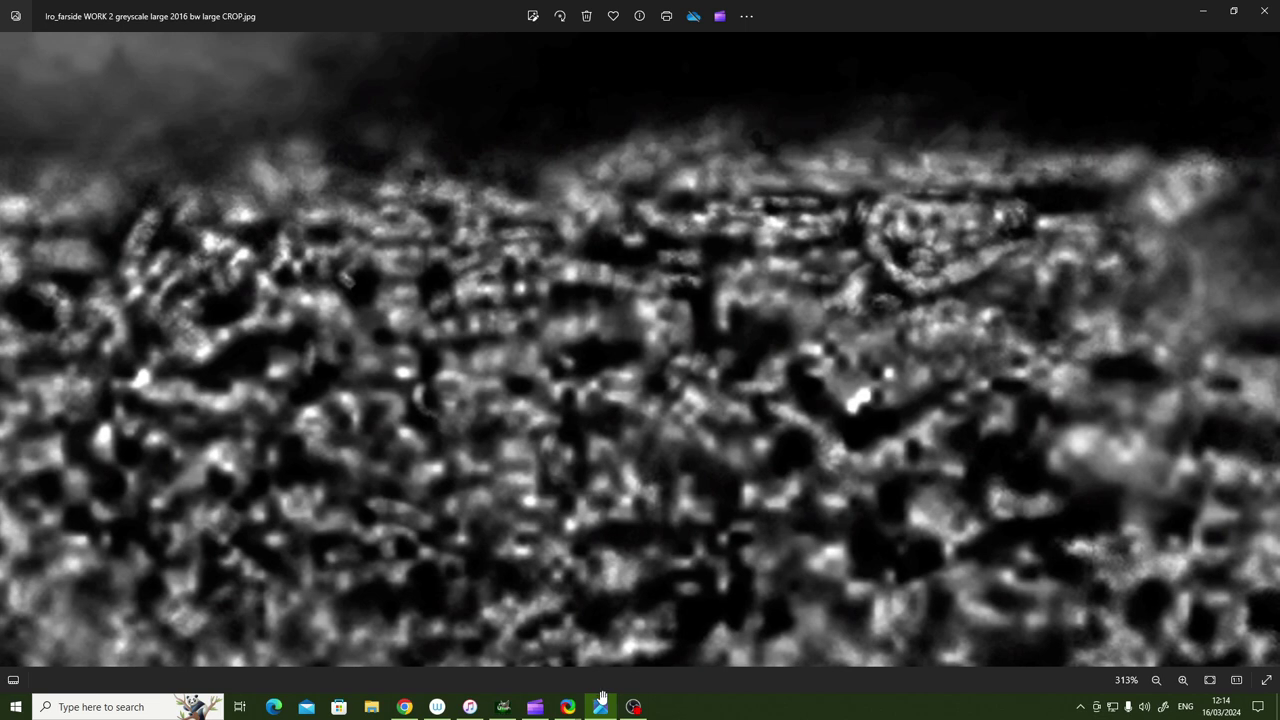
scroll(602, 696, "left", 3)
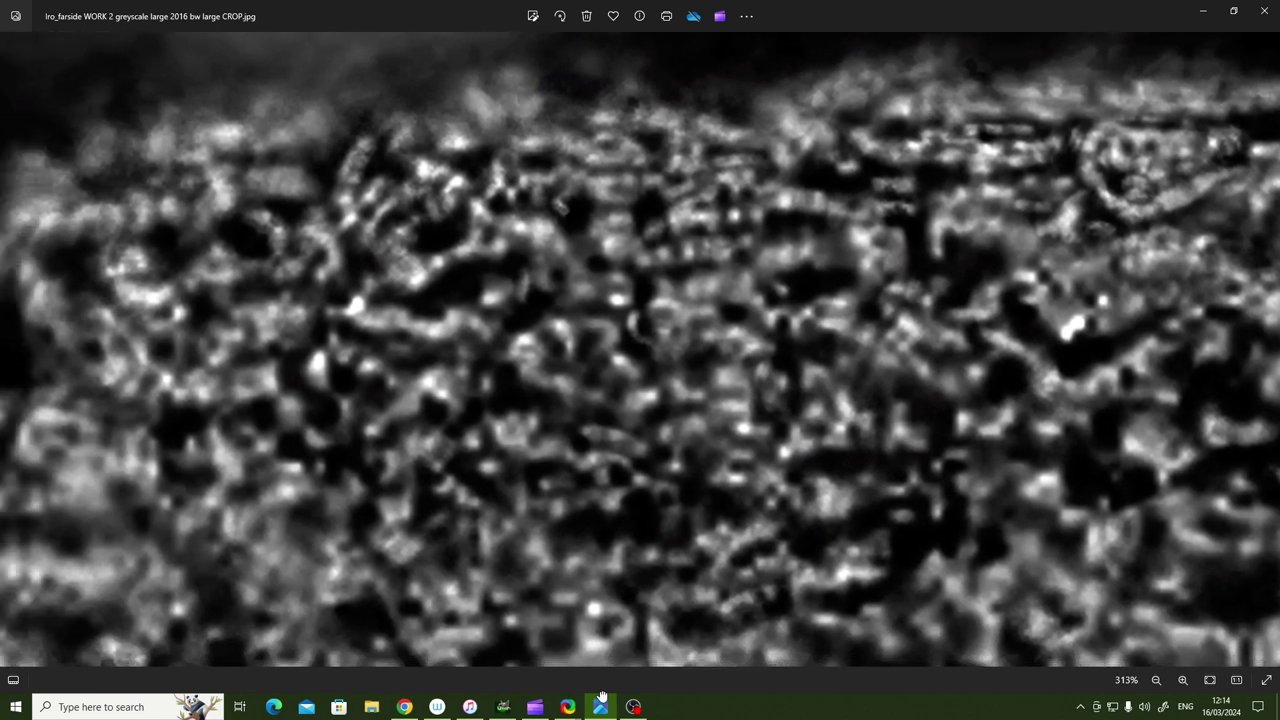
key("Down")
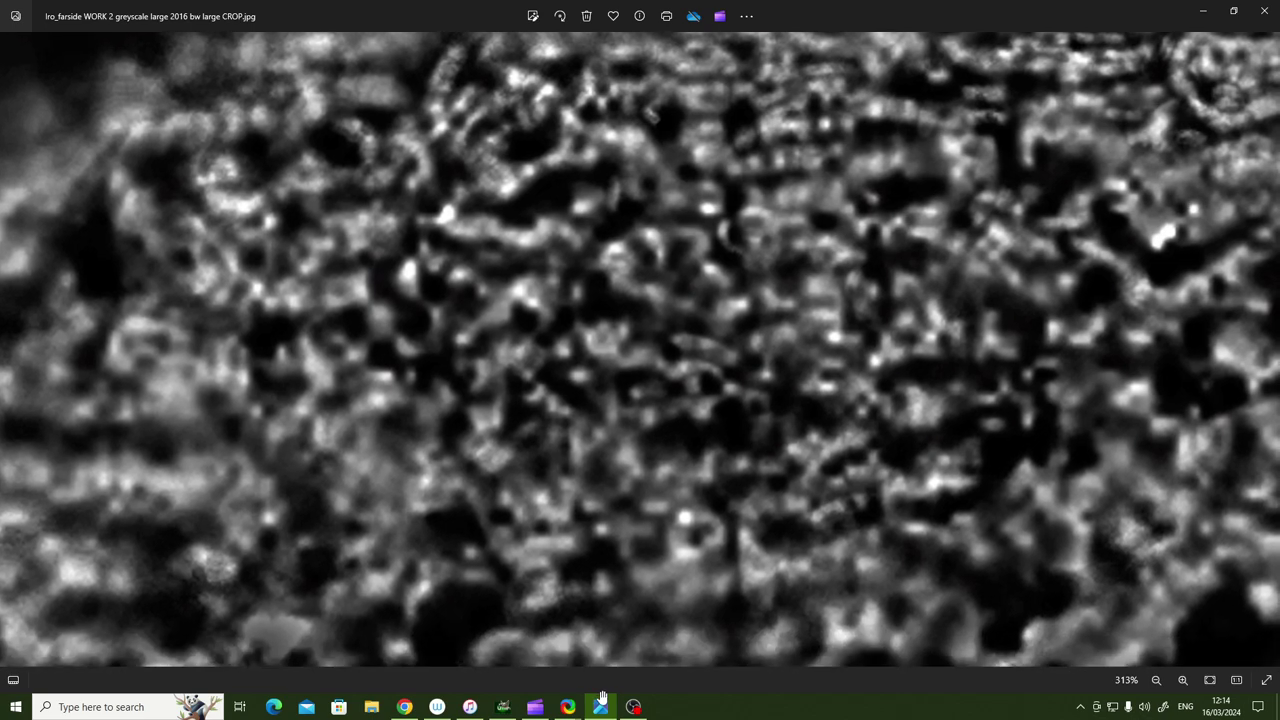
View the whole fine-textured formation with its surroundings at 62% magnification
key("ctrl+minus")
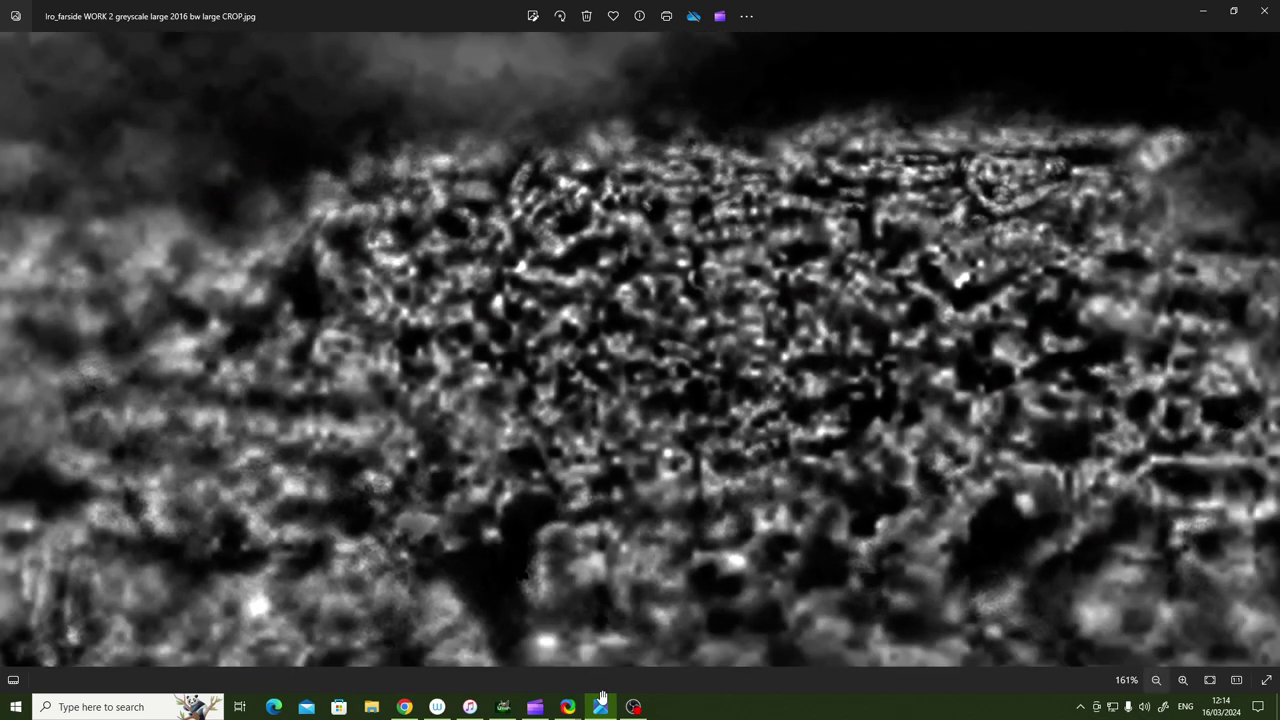
key("ctrl+minus")
key("ctrl+minus")
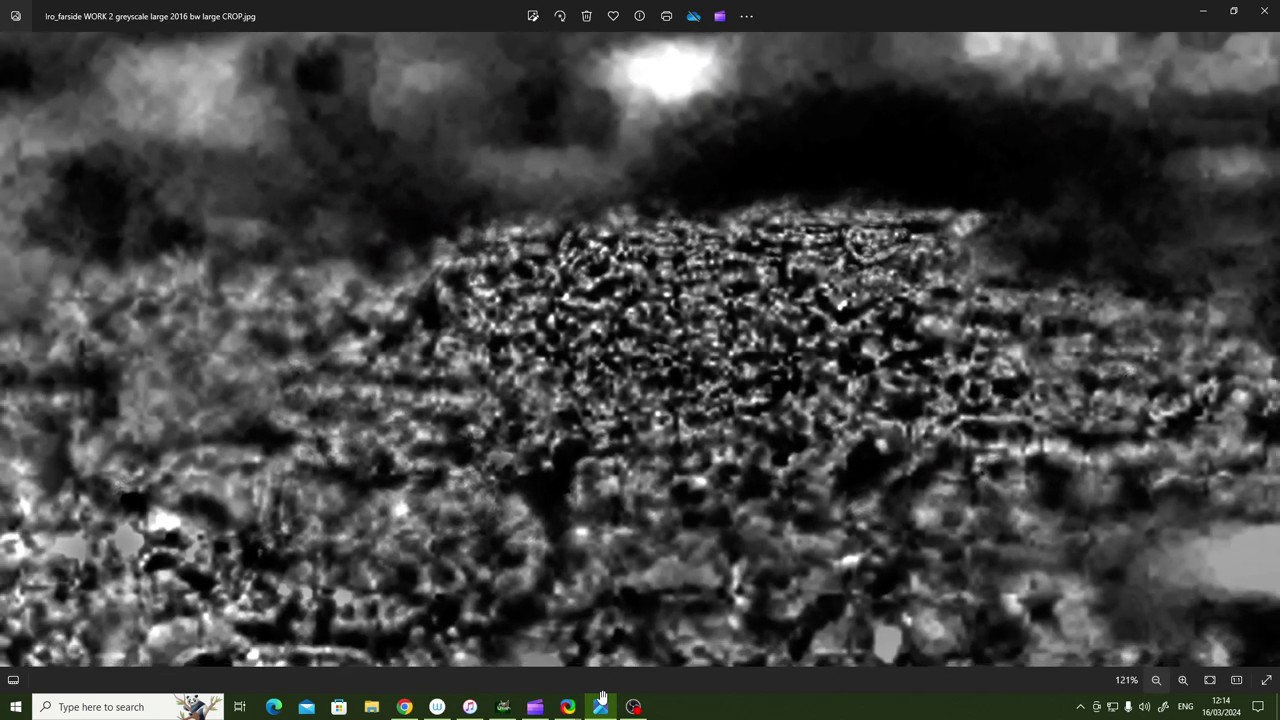
key("ctrl+minus")
key("ctrl+minus")
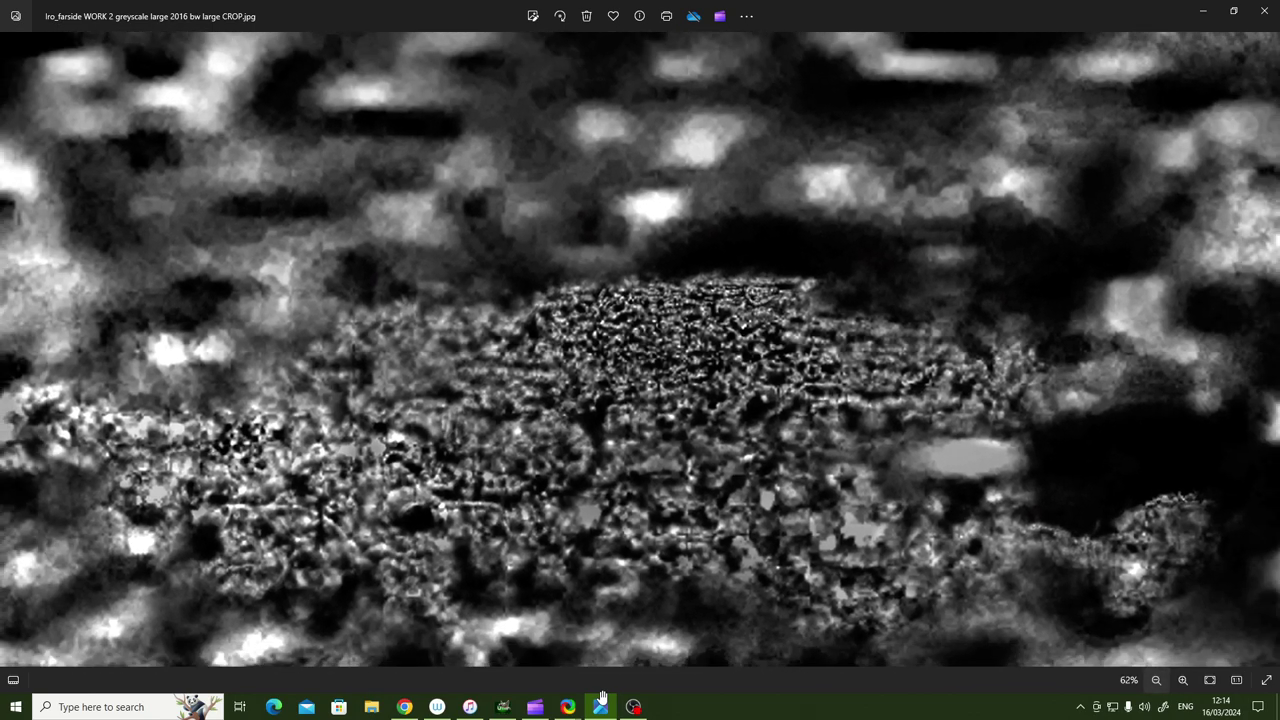
Reduce the magnification to 31% to view the fine-textured formation within its wider surroundings
key("ctrl+minus")
key("ctrl+minus")
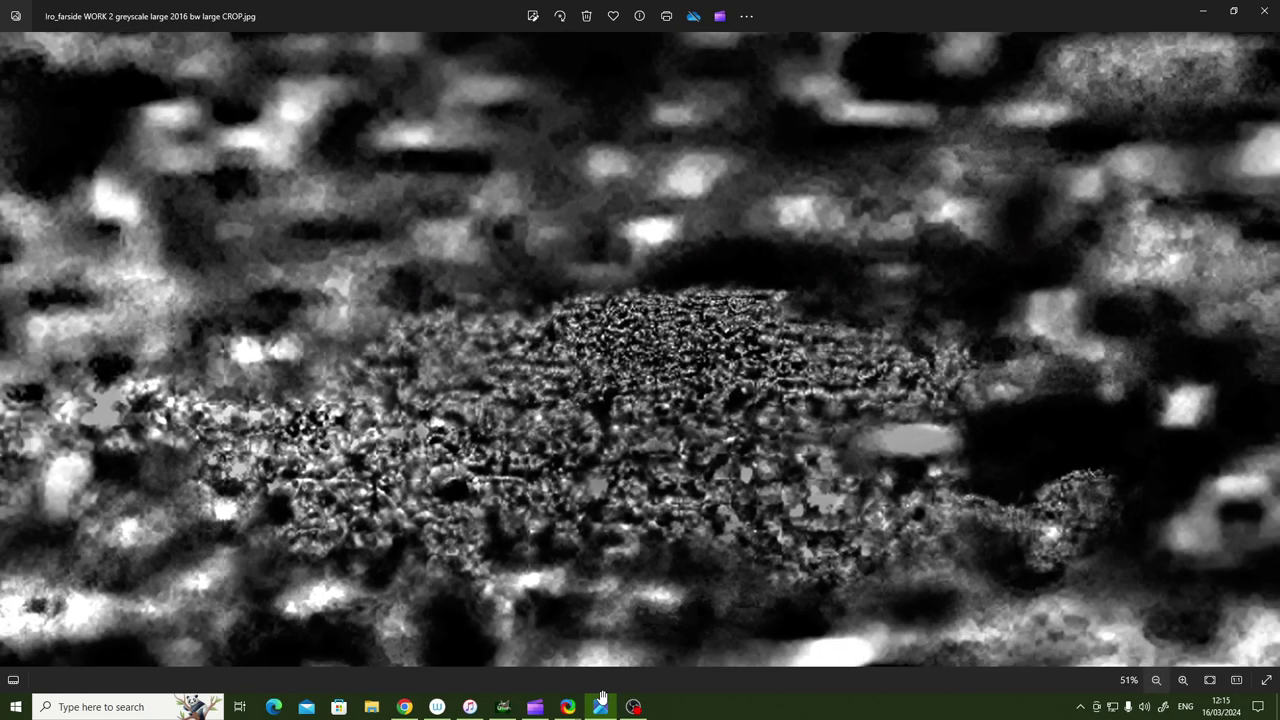
key("ctrl+minus")
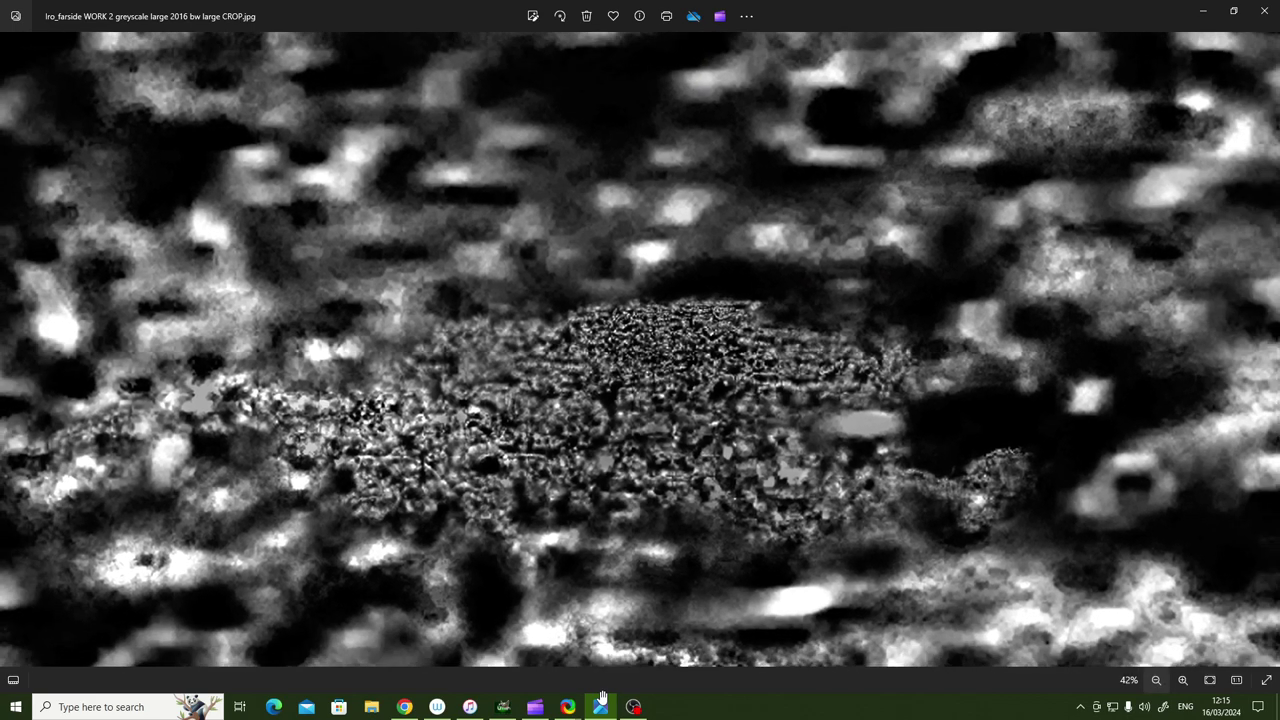
key("ctrl+minus")
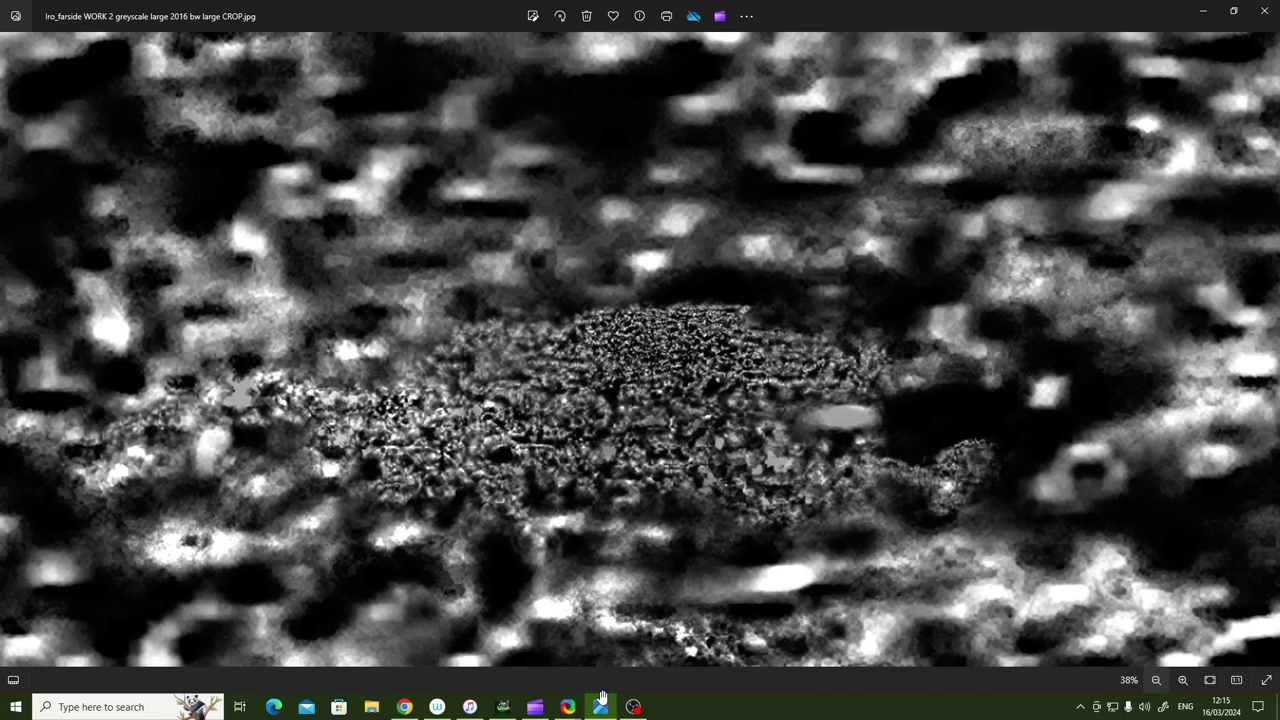
key("ctrl+minus")
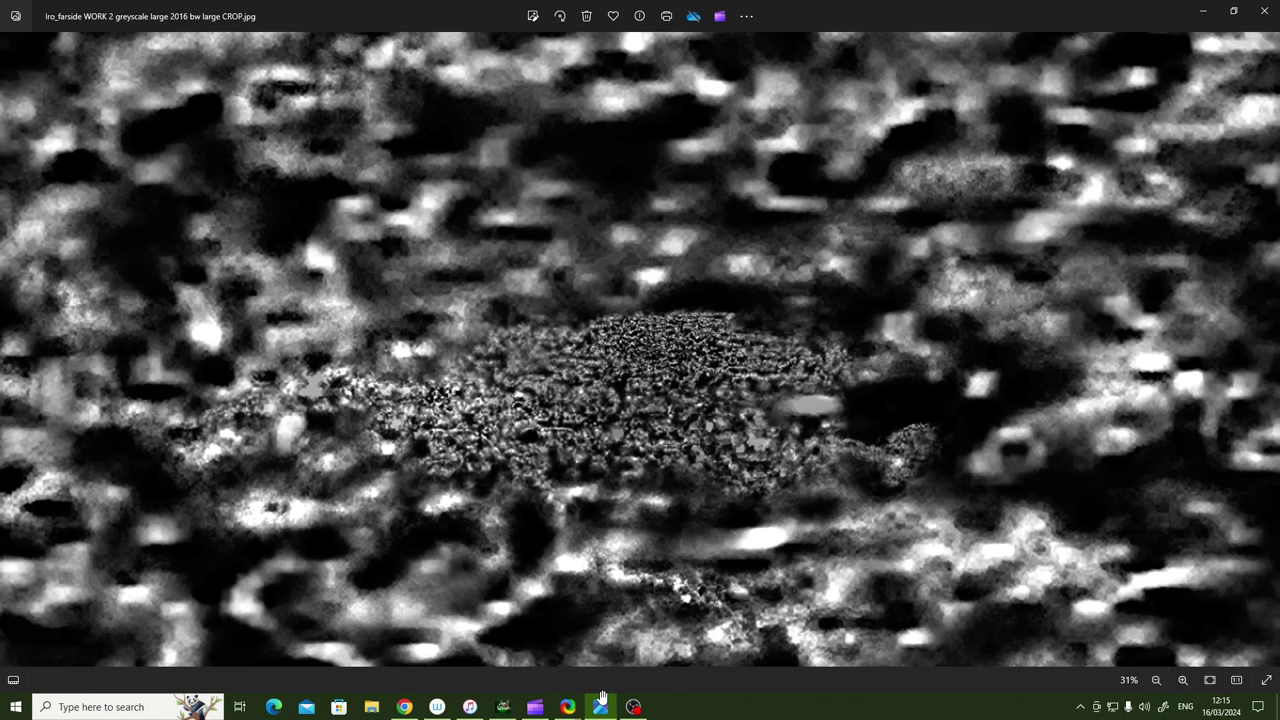
scroll(602, 697, "left", 2)
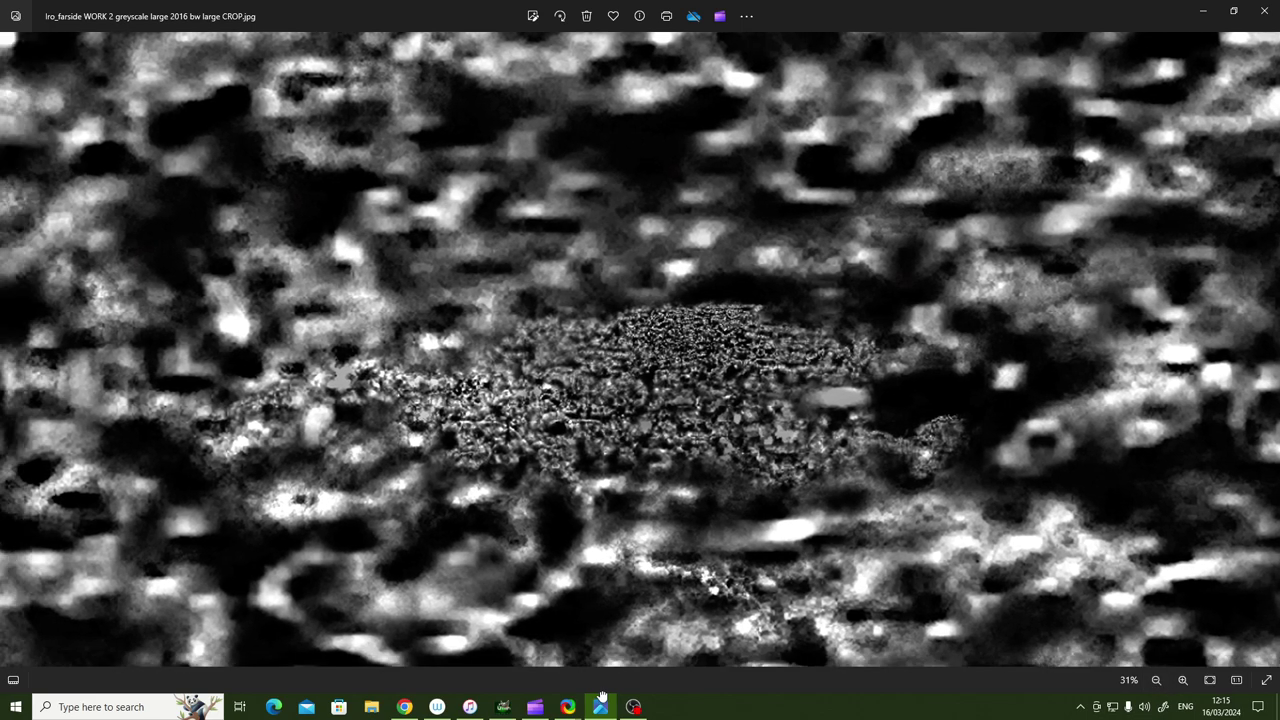
scroll(602, 697, "left", 1)
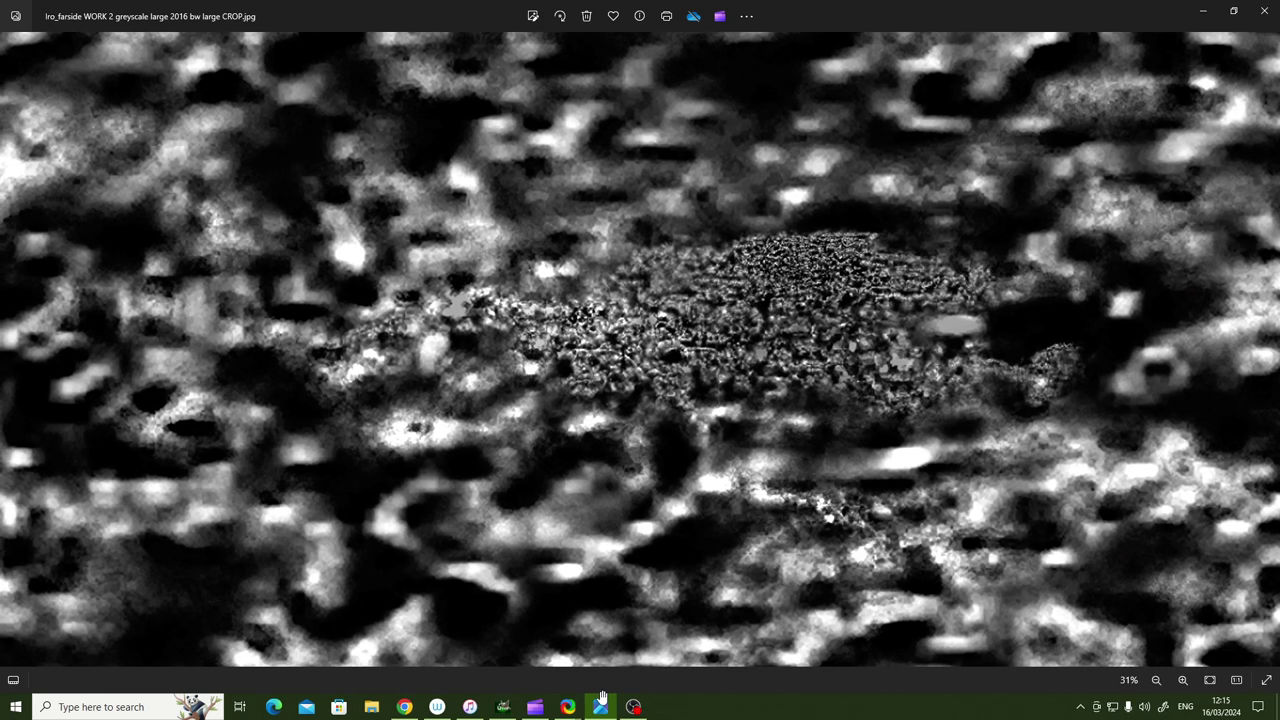
Examine the terrain west and north of the fine-textured formation at 31%, finishing back on the formation
key("Left")
key("Left")
key("Left")
key("Down")
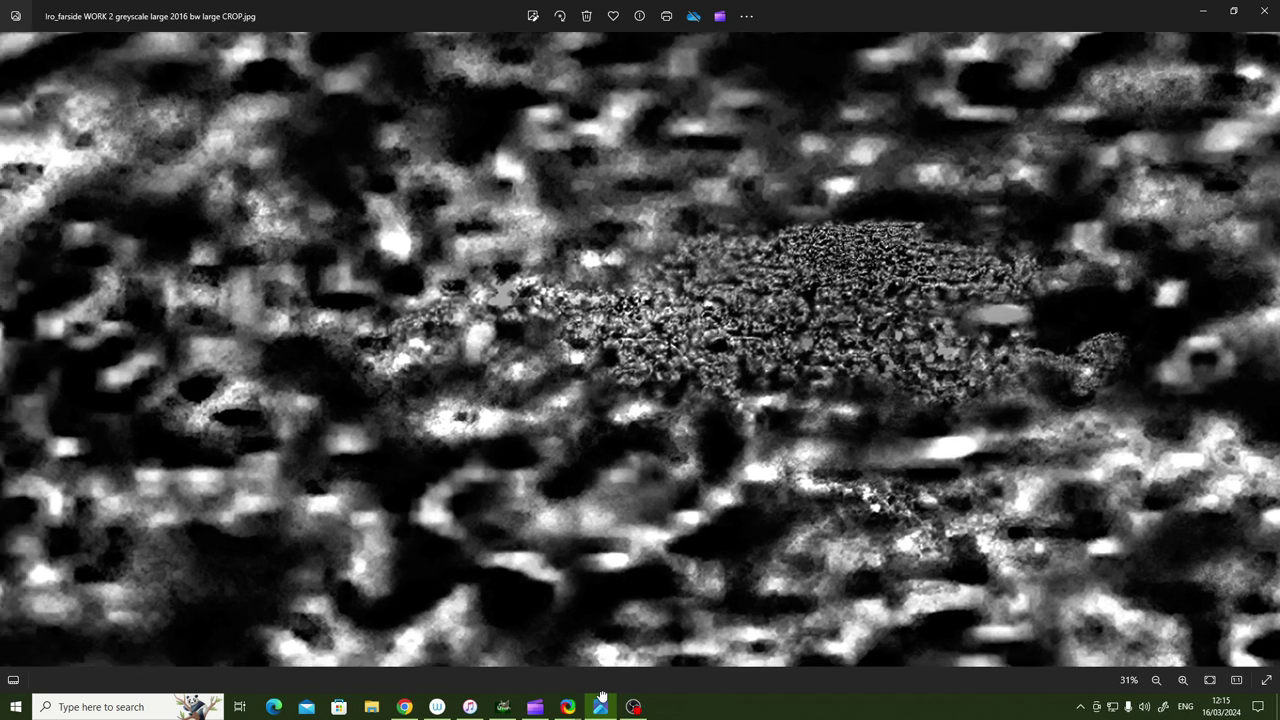
key("Left")
key("Left")
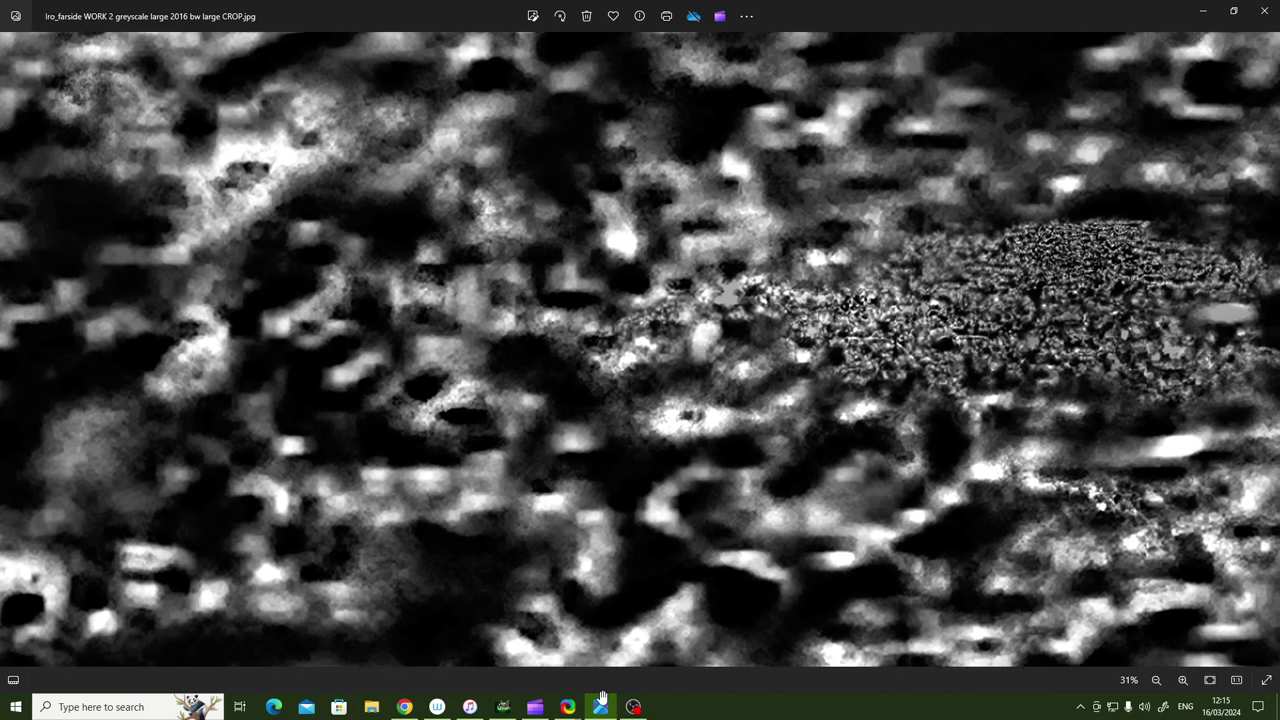
key("Up")
key("Up")
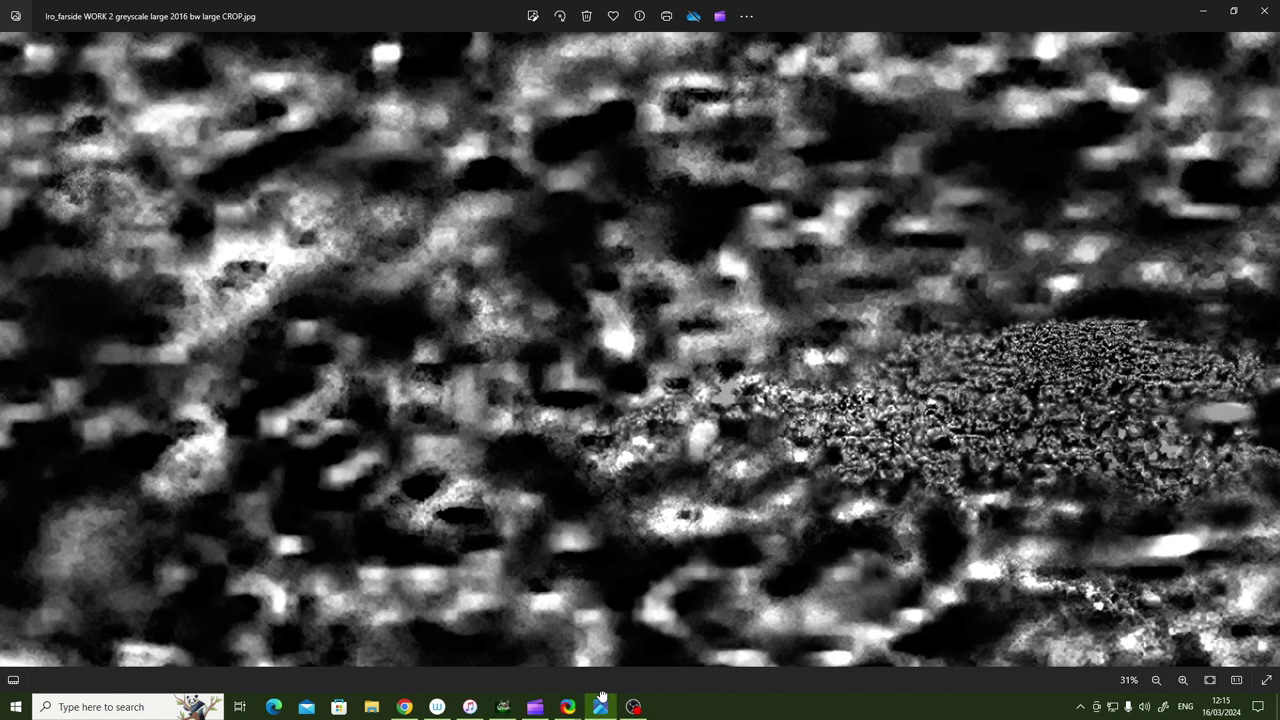
key("Up")
key("Up")
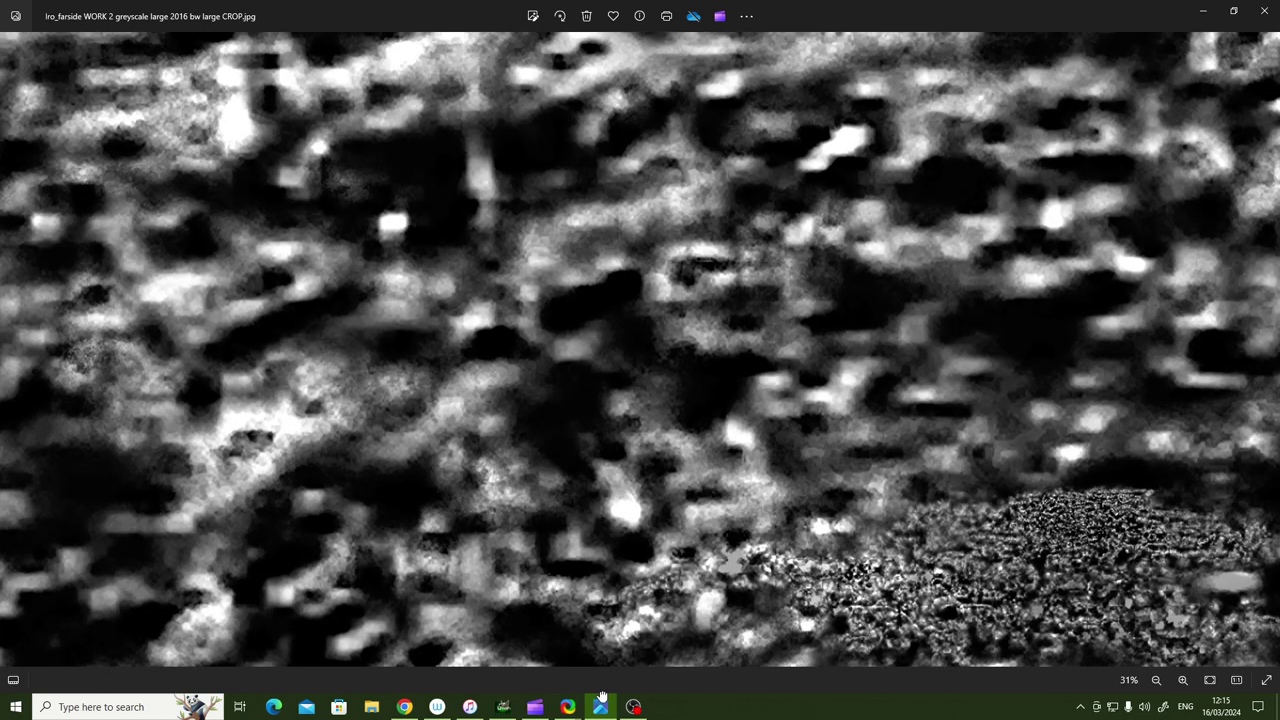
key("Down")
key("Right")
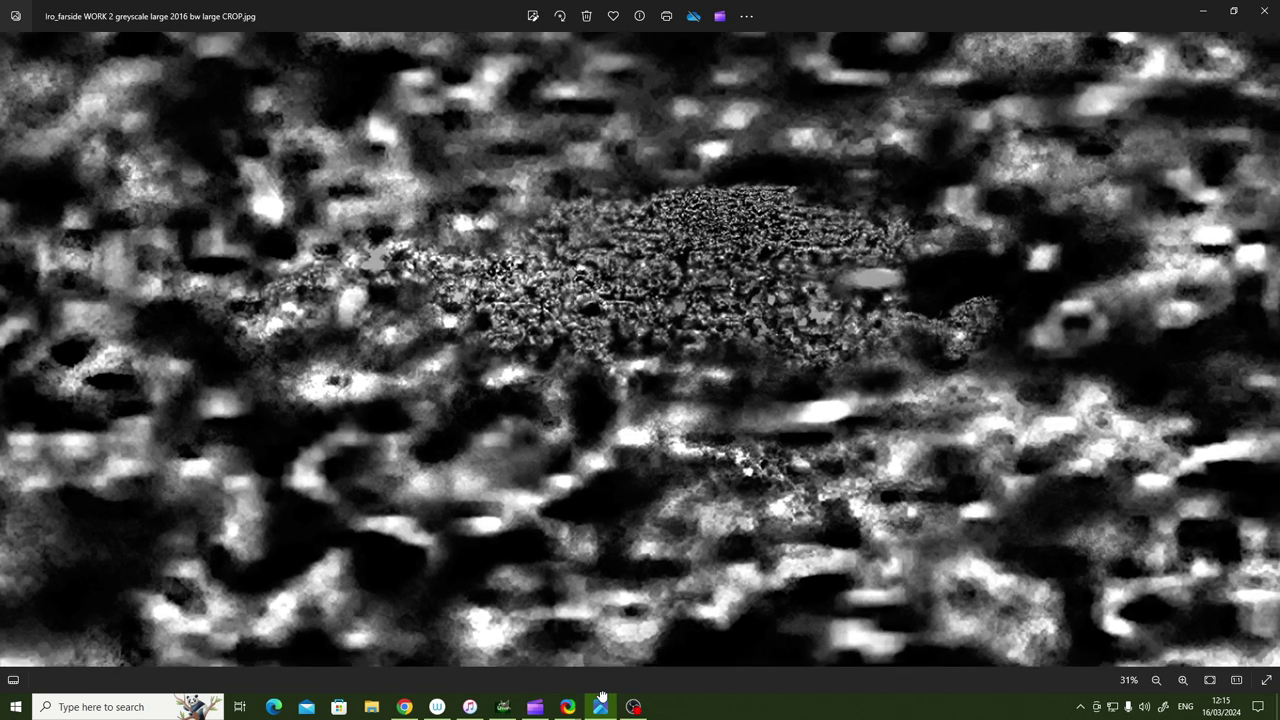
Reduce the magnification to 18% to view the full width of the cropped image
key("ctrl+minus")
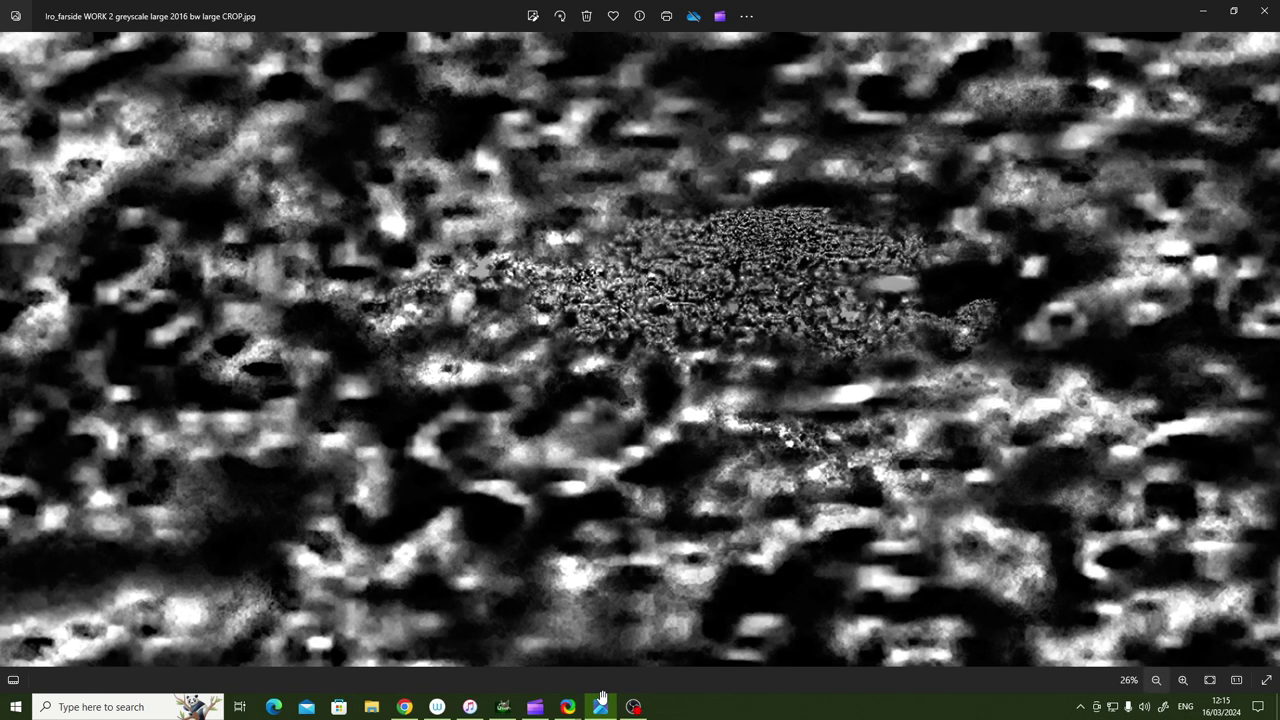
key("ctrl+minus")
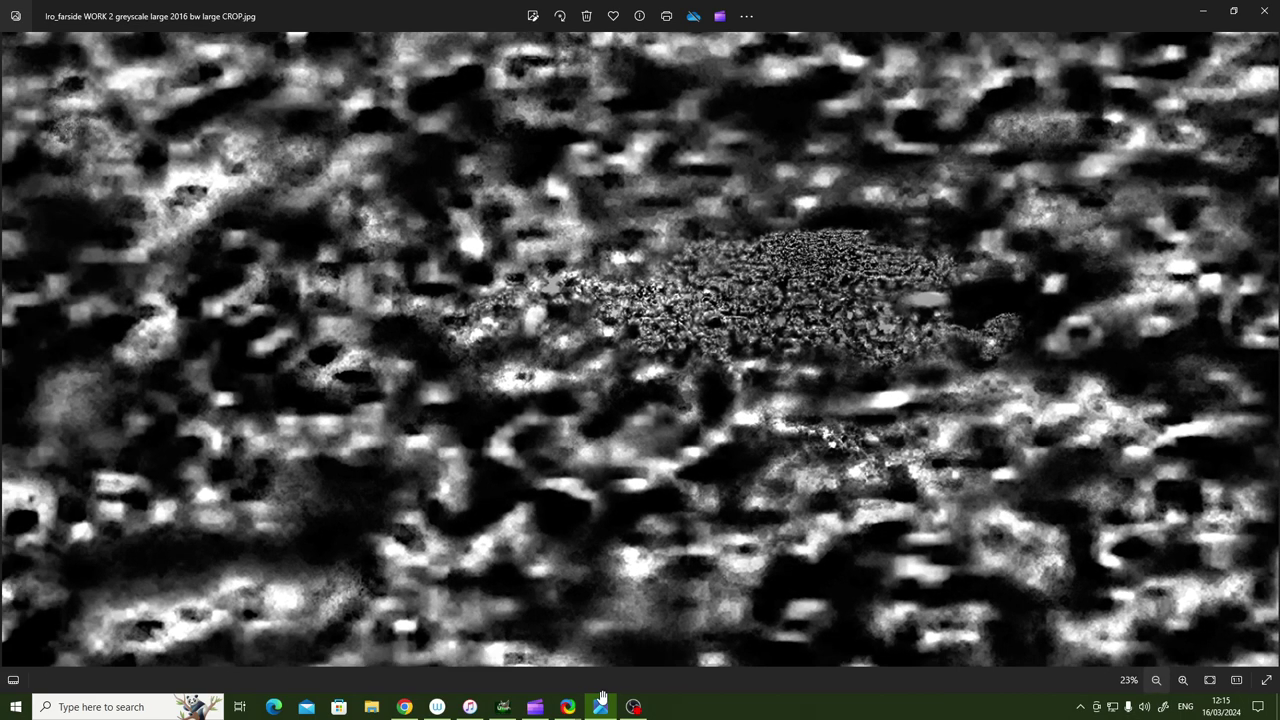
key("ctrl+minus")
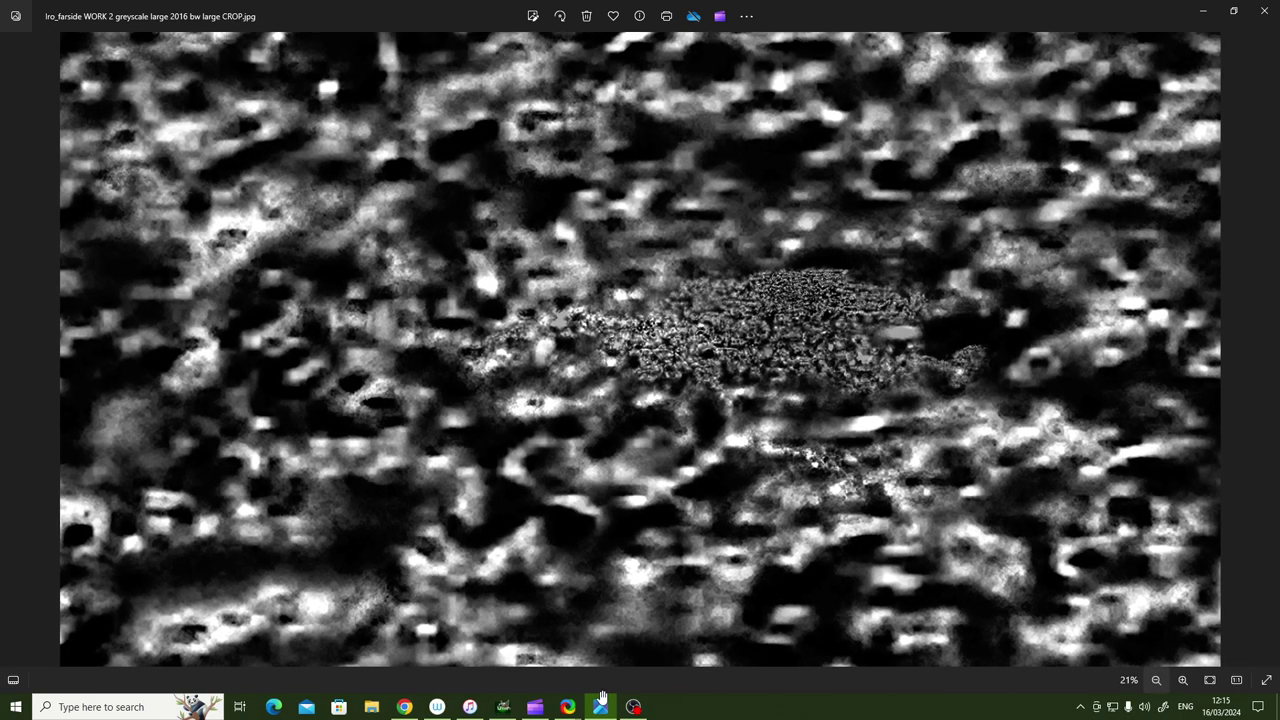
key("ctrl+minus")
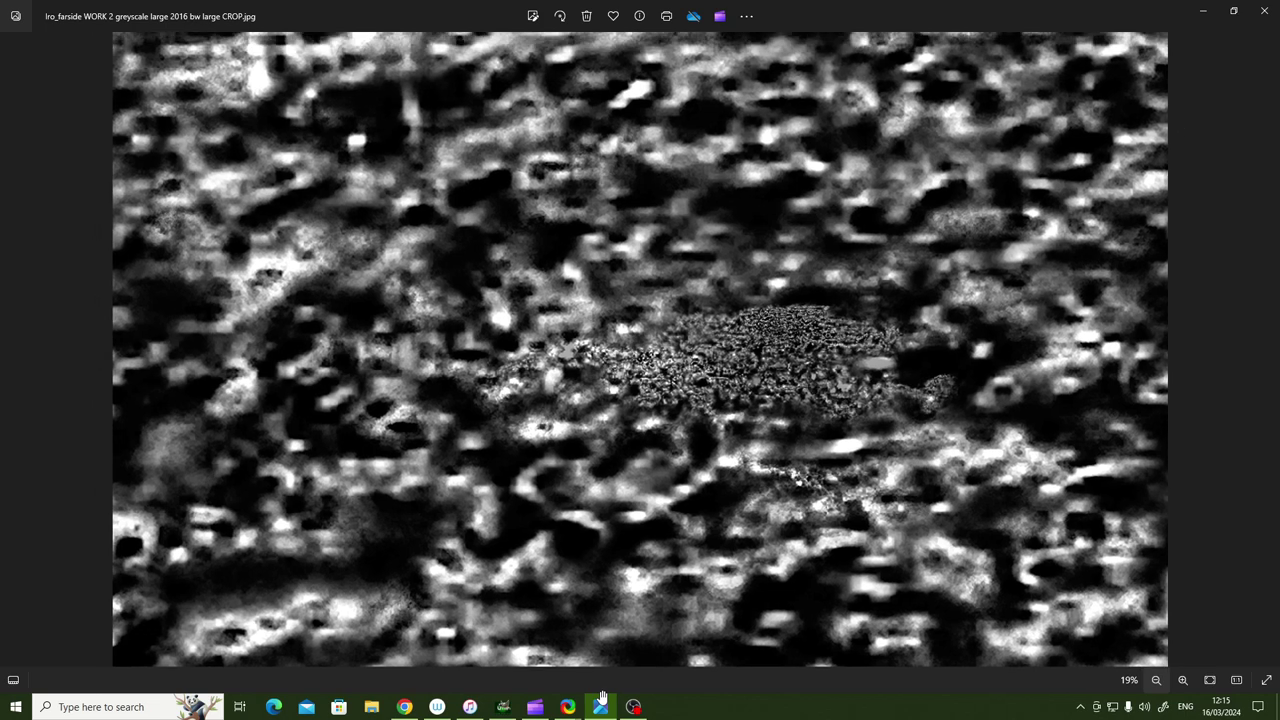
key("ctrl+minus")
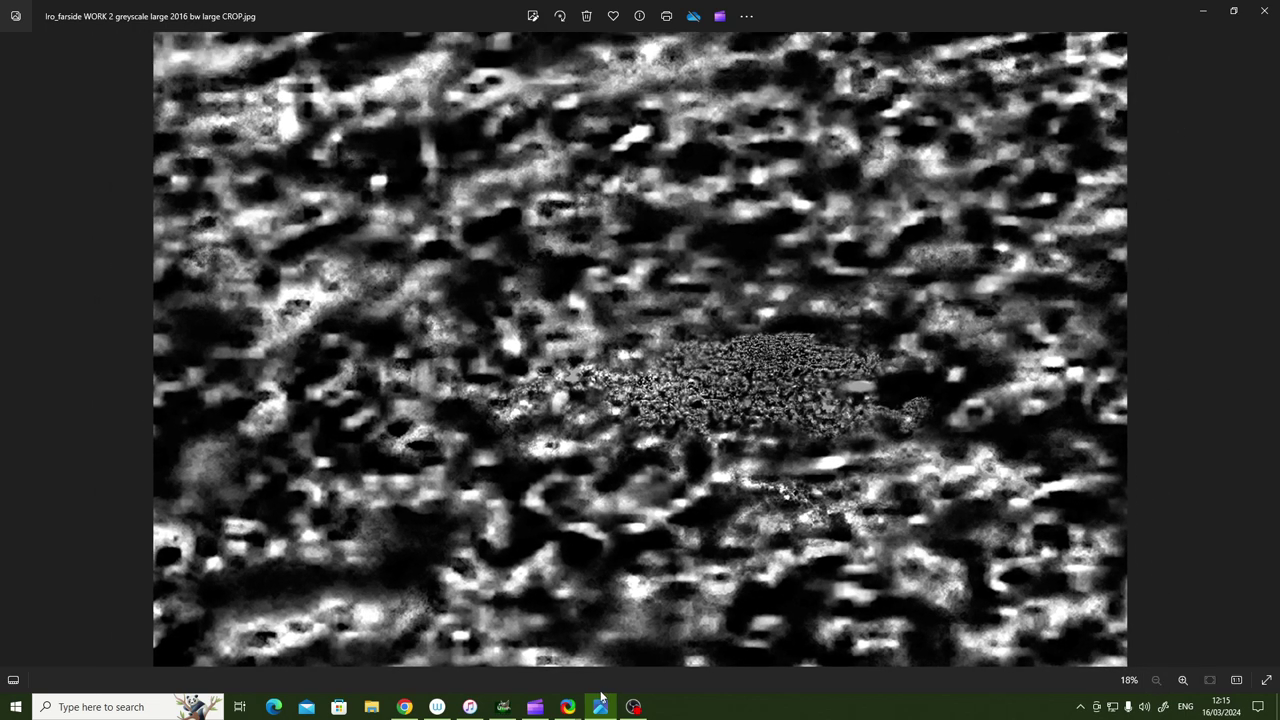
Switch to GIMP and display the LRO LOGO.xcf image
left_click(504, 708)
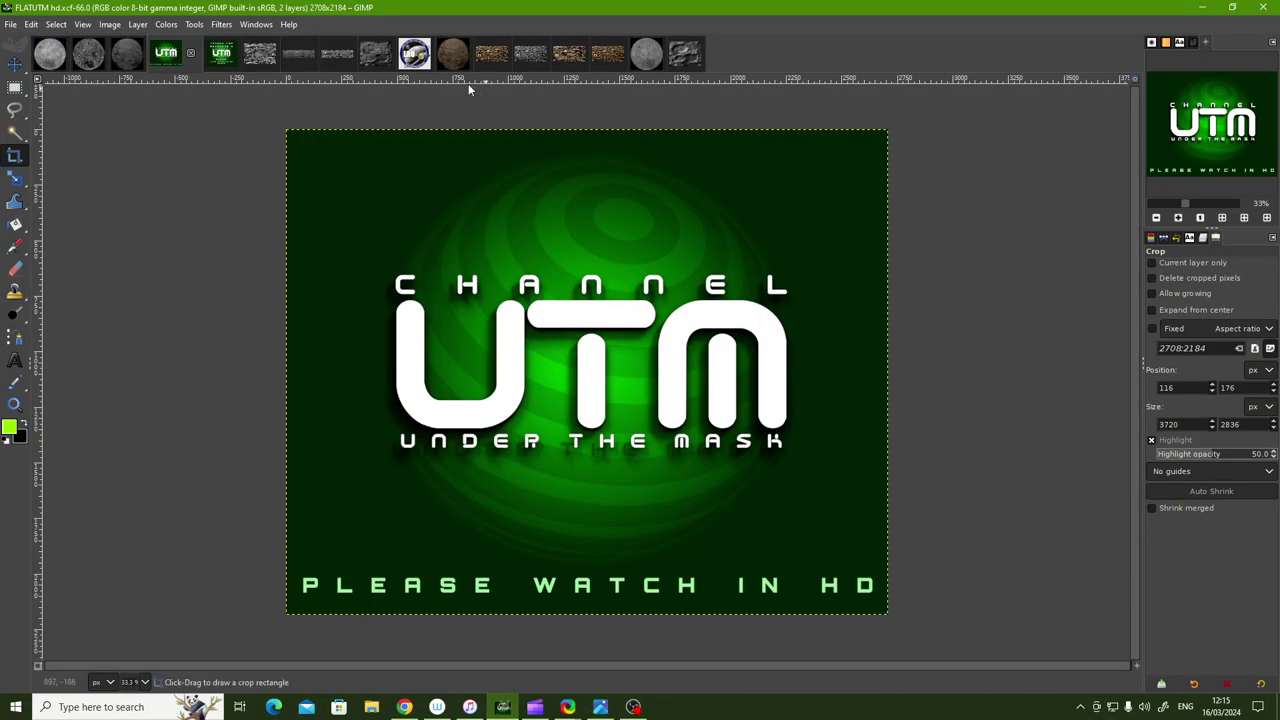
left_click(414, 53)
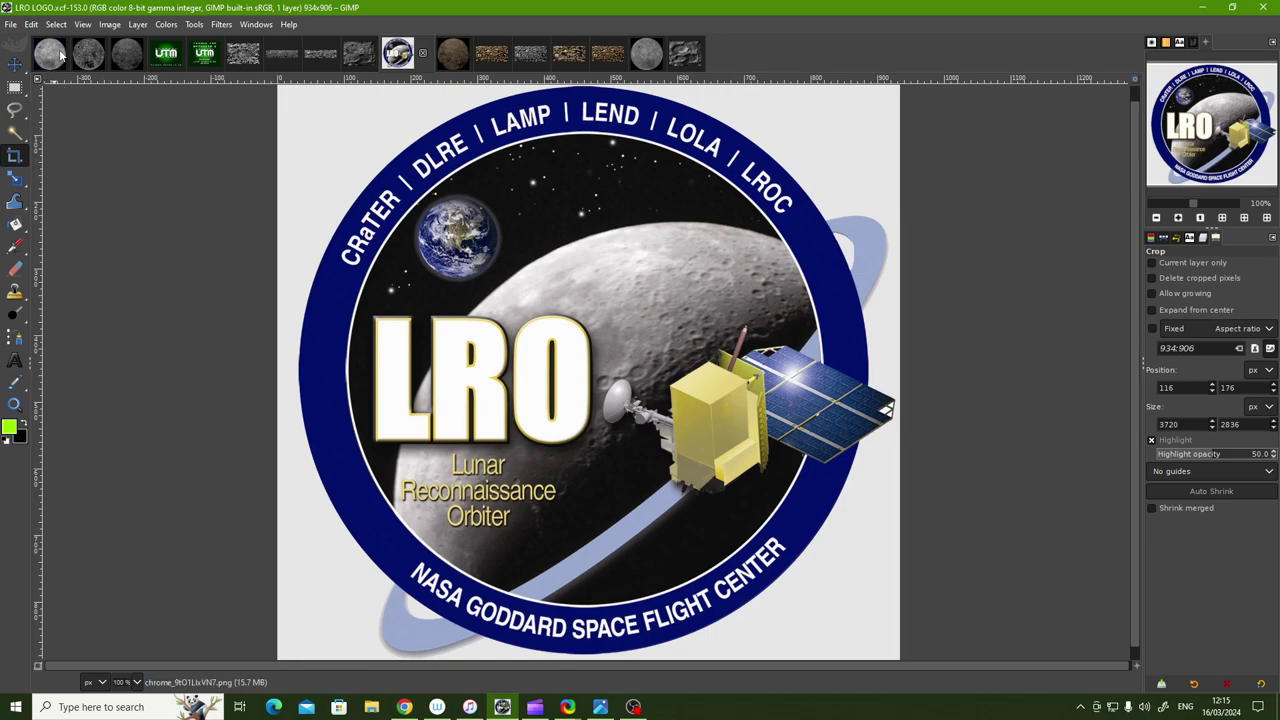
Display the 134_lro_farside image and magnify the northwestern part of the lunar disc to 200%, including its upper limb
left_click(50, 54)
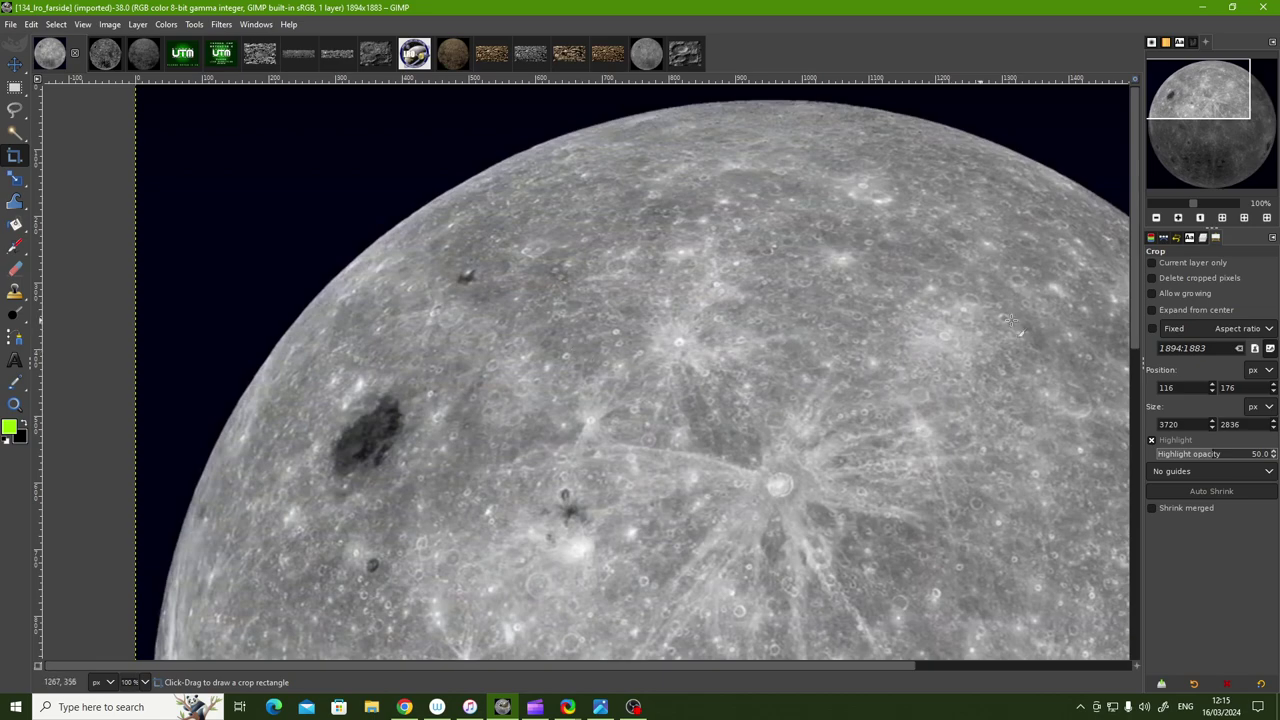
left_click(1178, 218)
left_click(1178, 218)
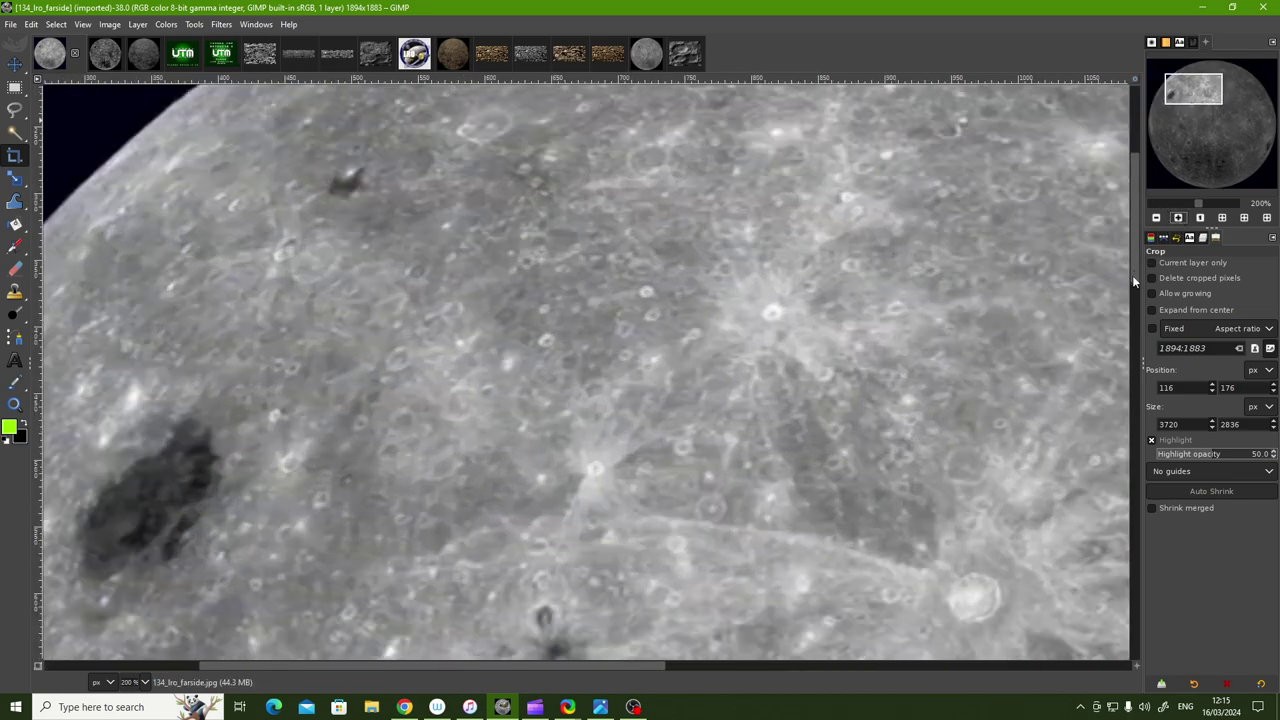
scroll(1134, 260, "up", 3)
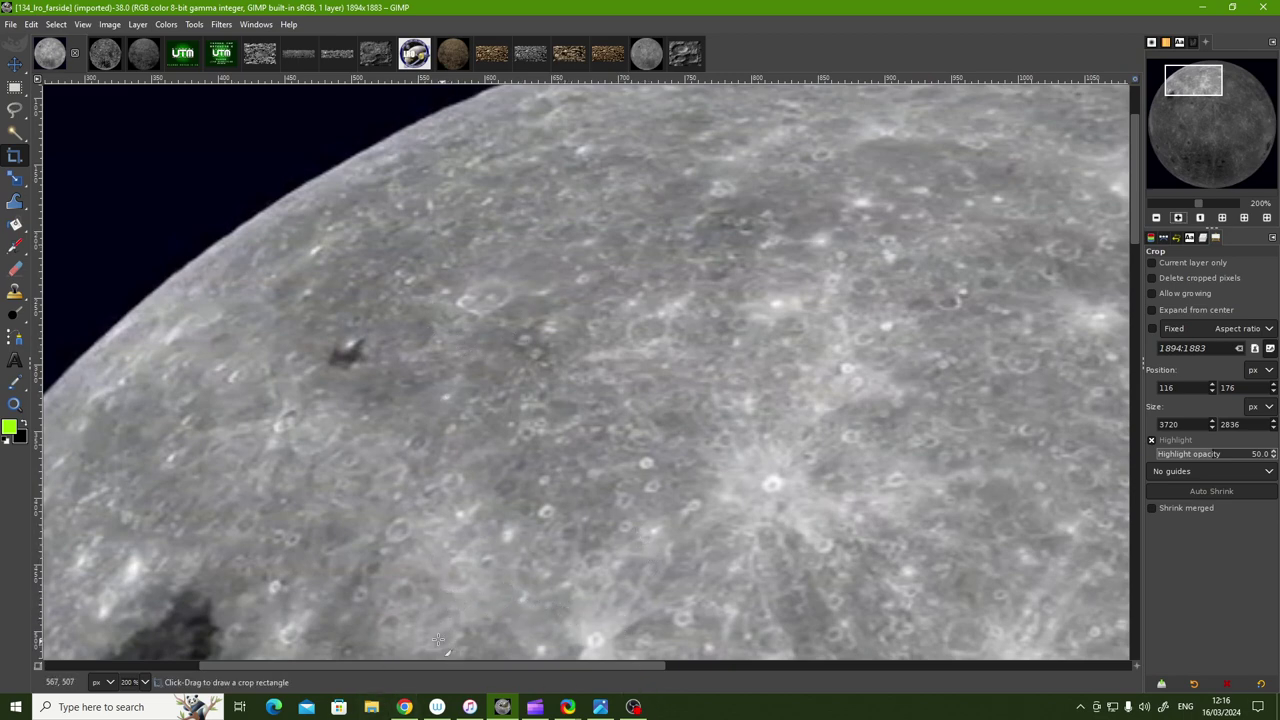
Switch to the USGS Planetary Names page in Chrome and magnify the Moon map around the Karpinskiy and Milanković craters
left_click(403, 706)
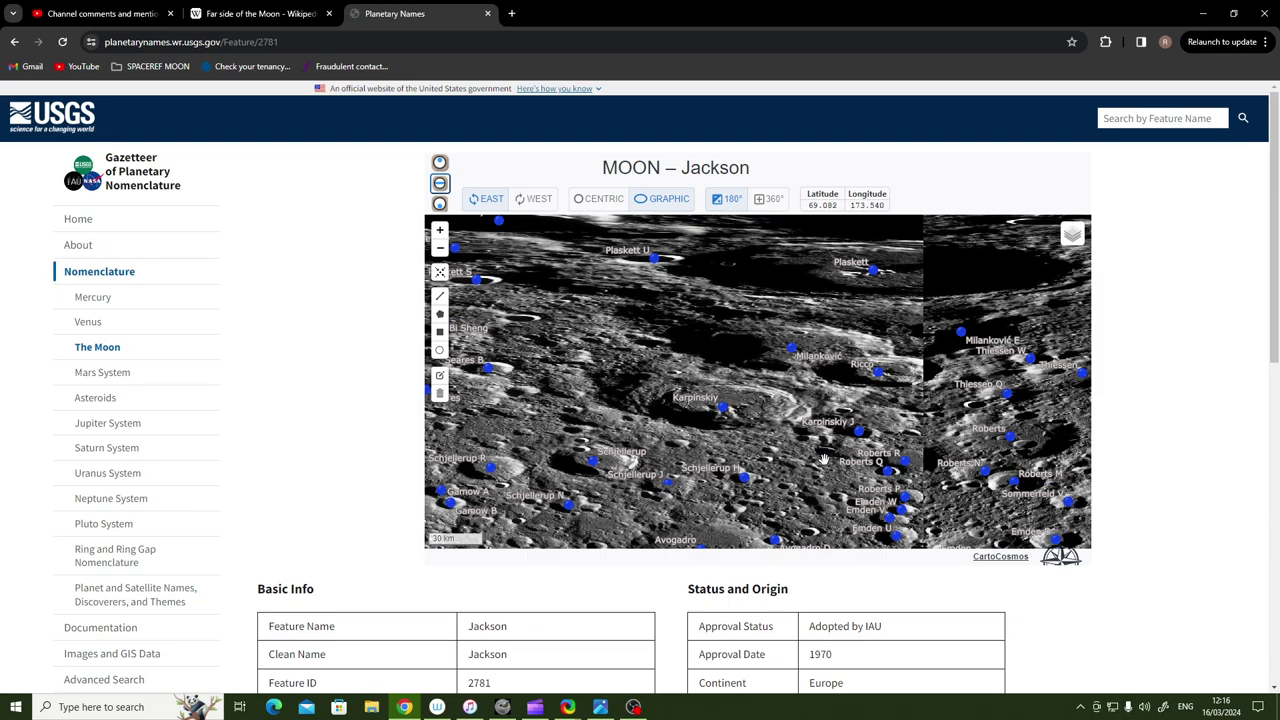
left_click(439, 230)
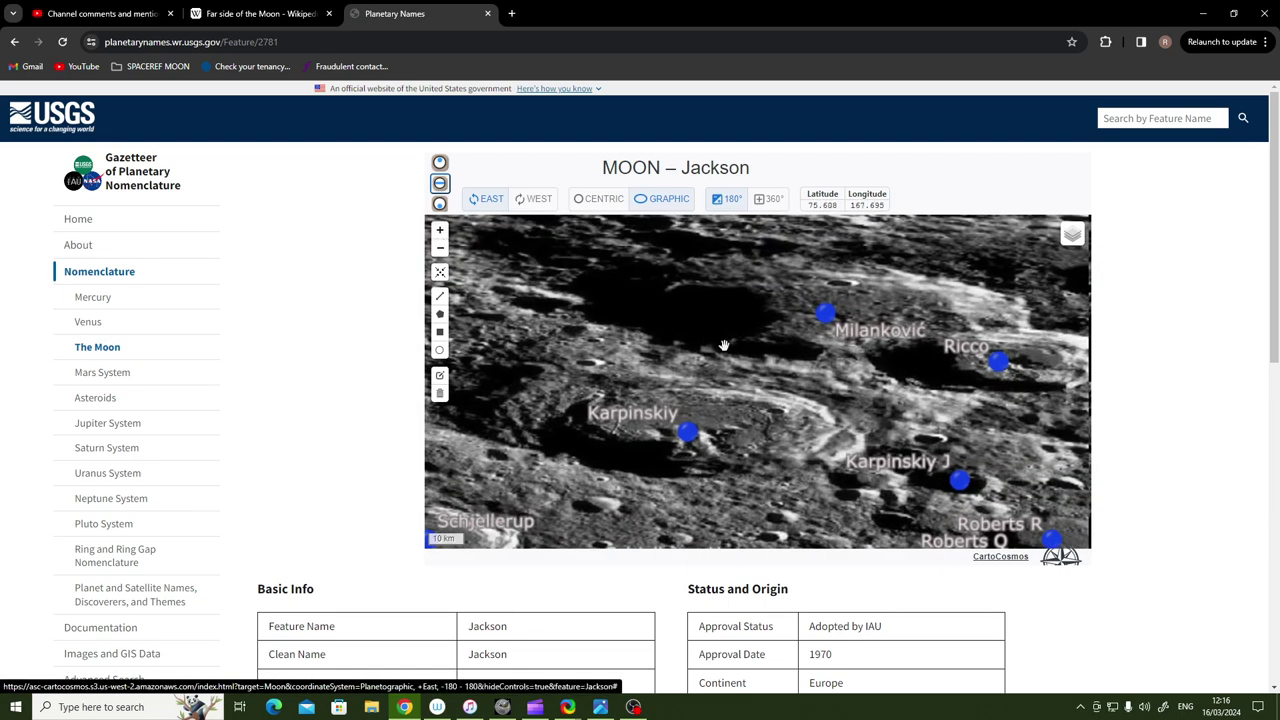